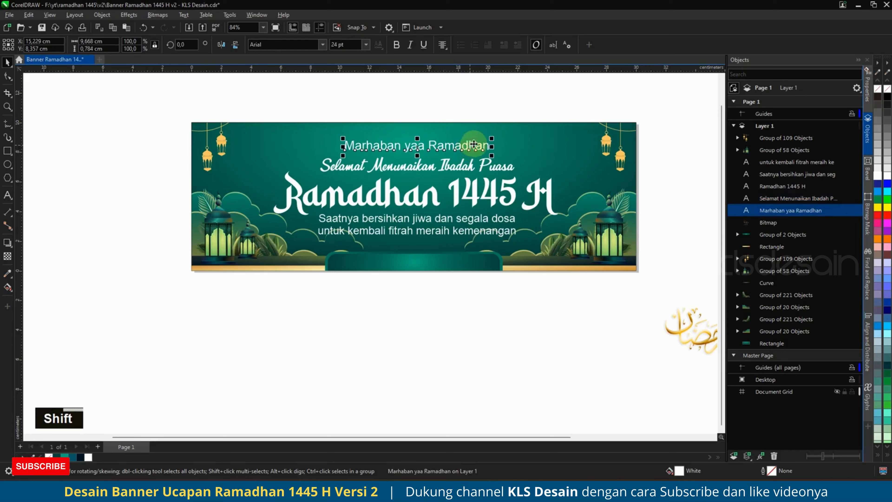
Set 'Marhaban yaa Ramadhan' in the Berkshire Swash font.
click(306, 44)
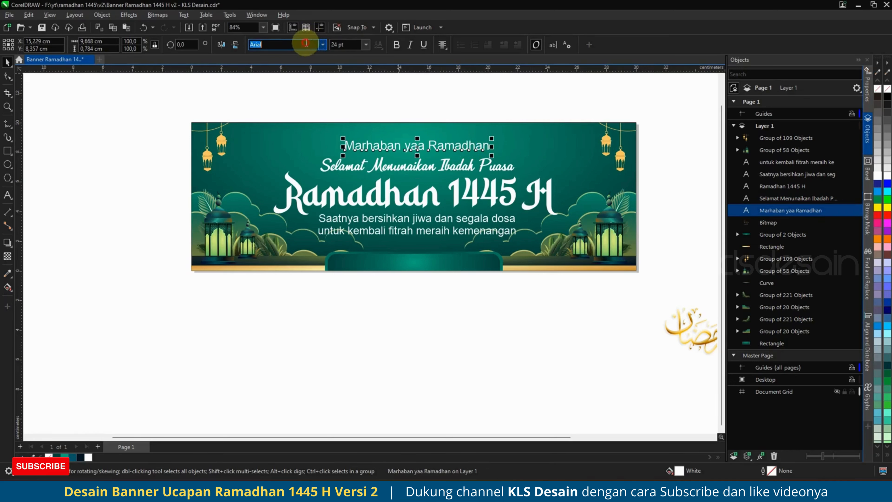
text(ber)
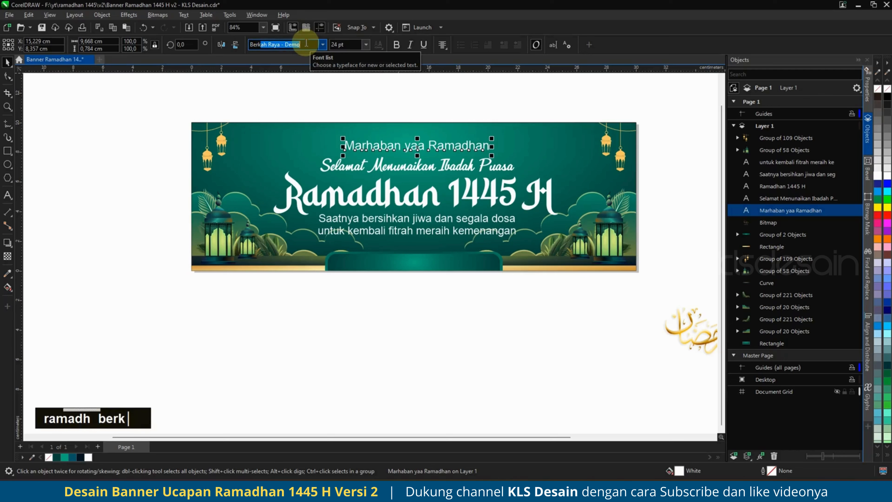
key(Return)
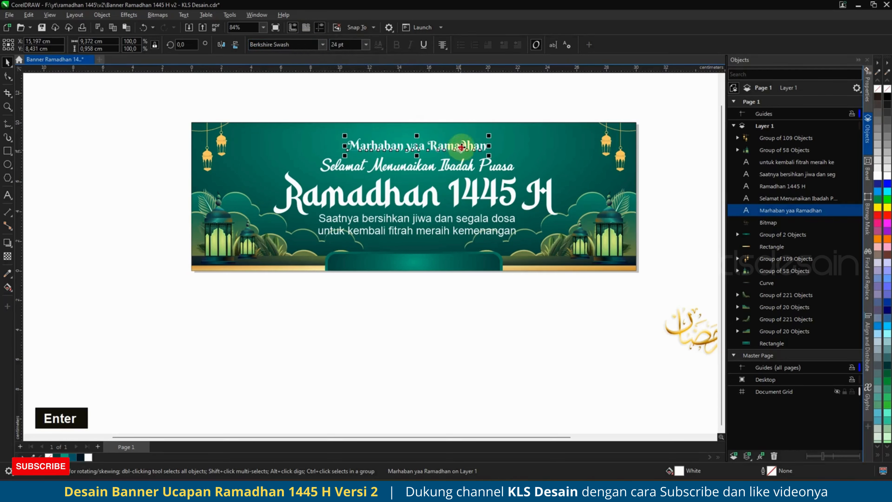
Enlarge the greeting to about 30.4 pt and centre it above 'Selamat Menunaikan Ibadah Puasa'.
drag(461, 150, 504, 116)
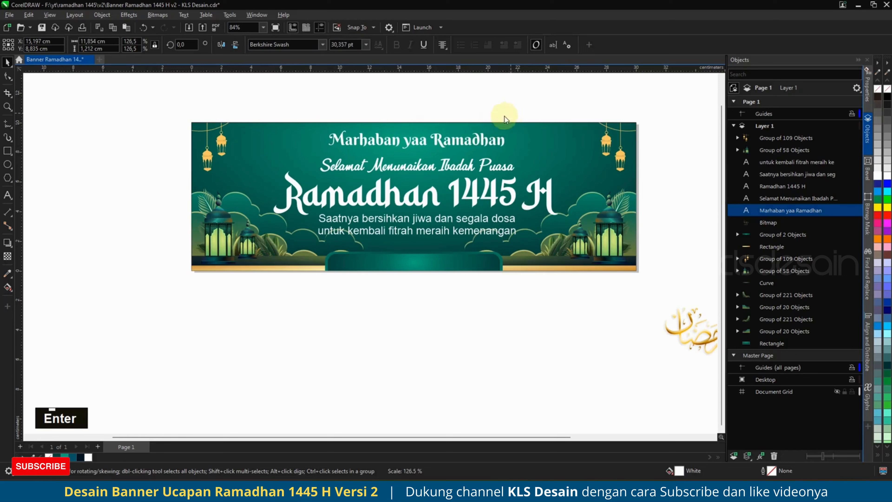
scroll(466, 130, up, 2)
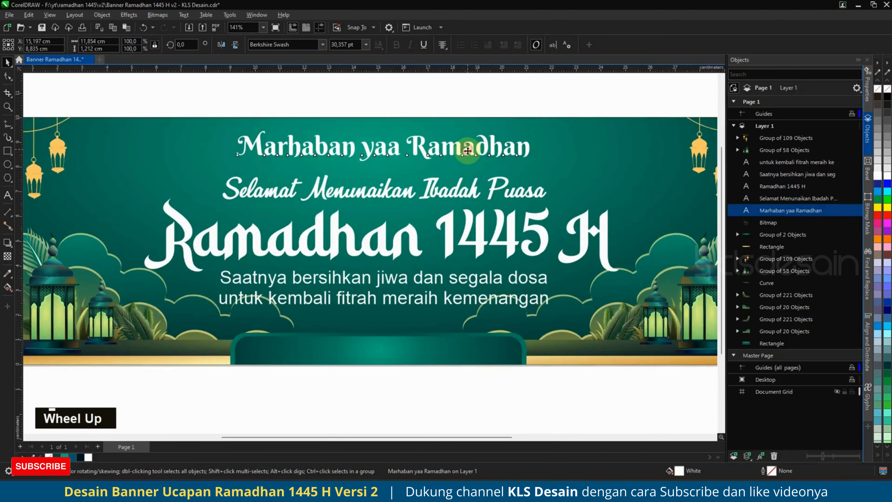
drag(467, 151, 467, 154)
drag(490, 197, 486, 198)
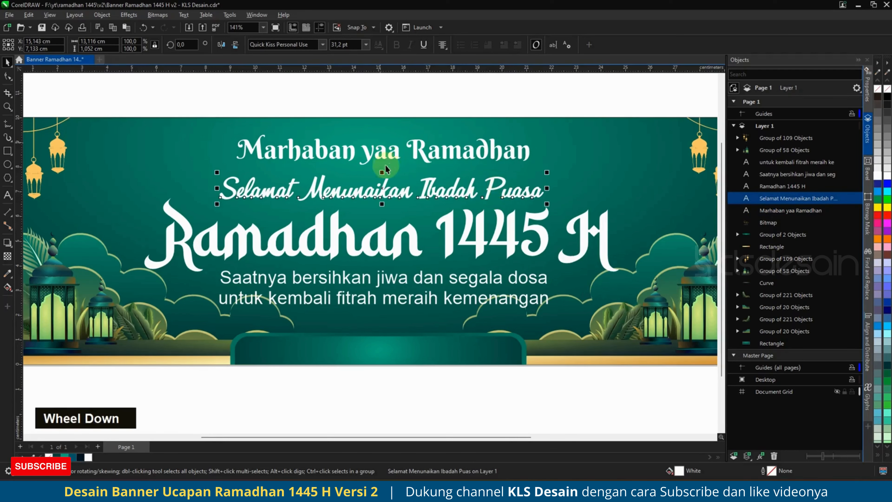
scroll(385, 165, down, 2)
shift+click(502, 159)
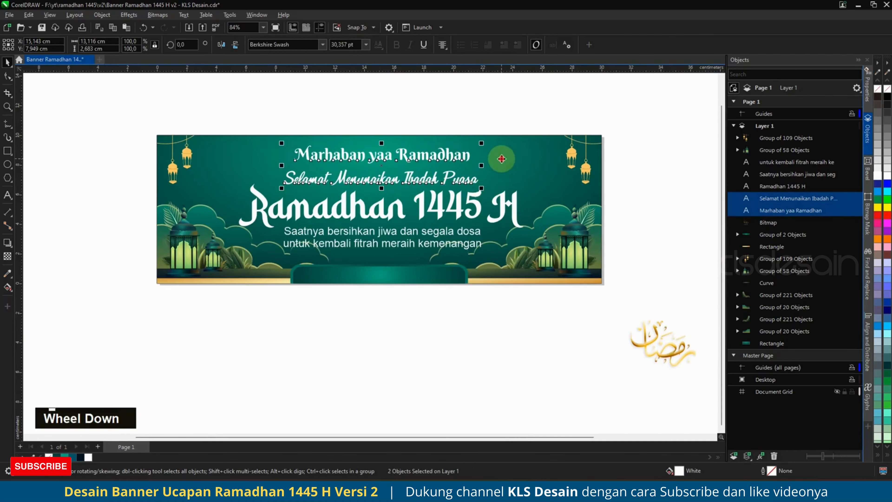
key(c)
click(483, 126)
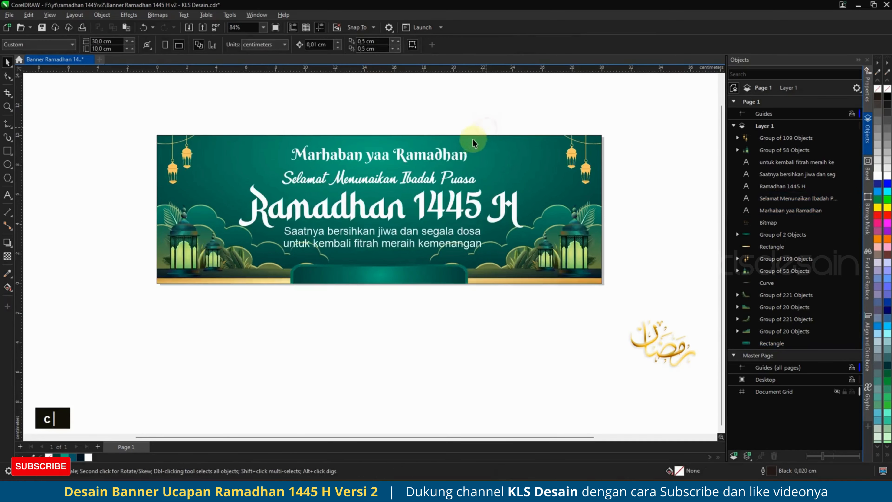
Set both message lines in Poppins SemiBold.
click(444, 237)
shift+click(455, 244)
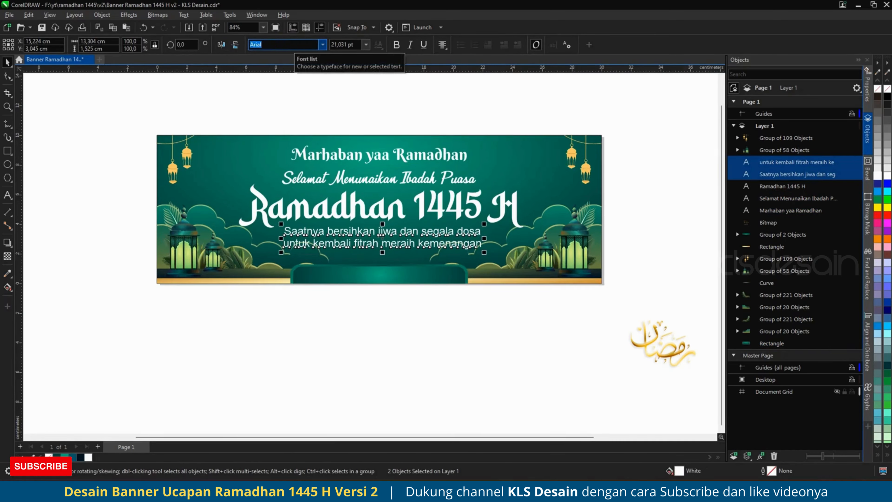
text(pop)
key(Return)
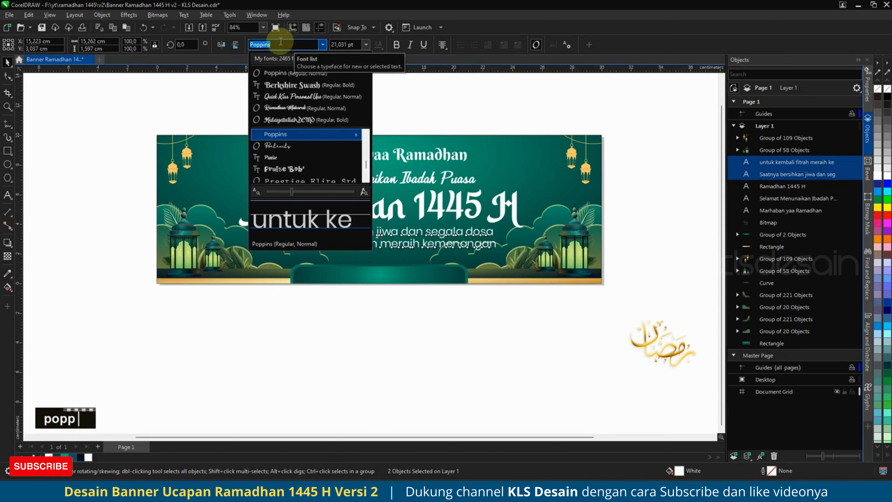
mouse_move(326, 134)
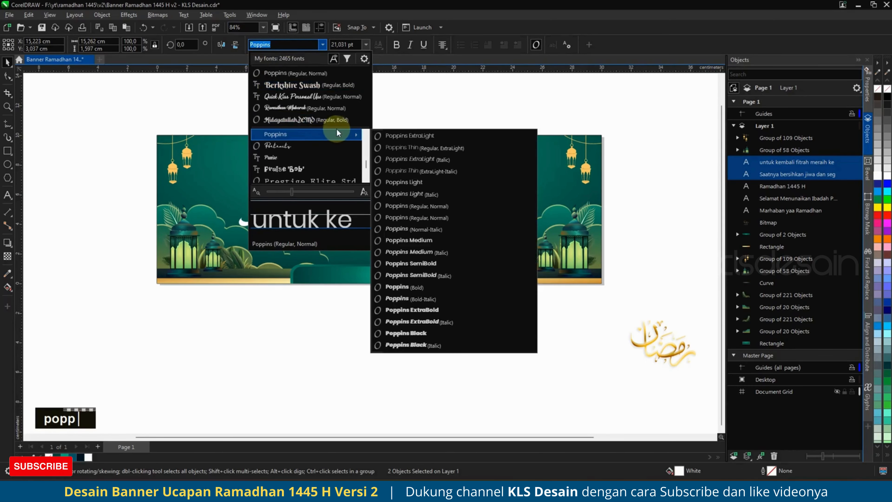
click(436, 275)
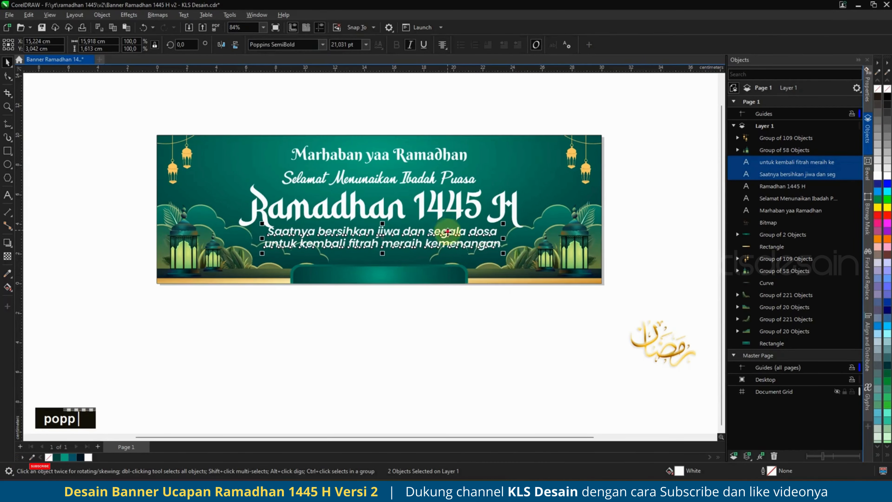
Move the message lines slightly lower and shrink them to about 18.3 pt.
drag(448, 232, 449, 239)
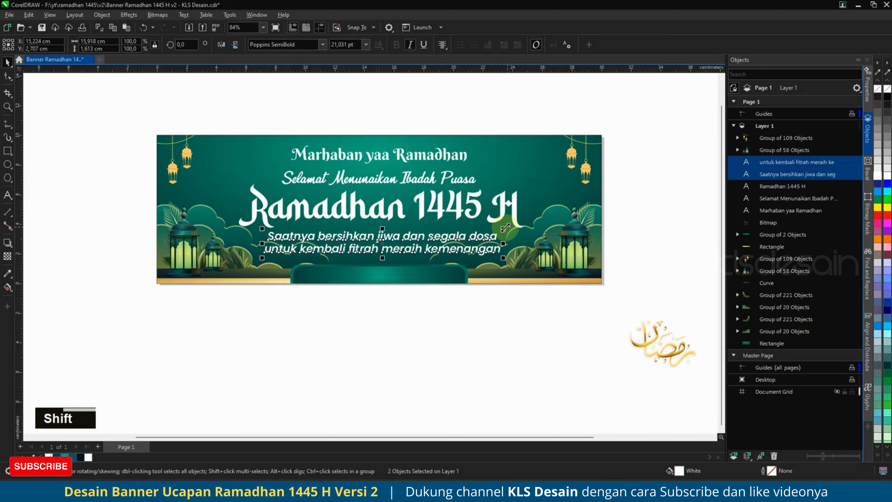
drag(506, 228, 488, 230)
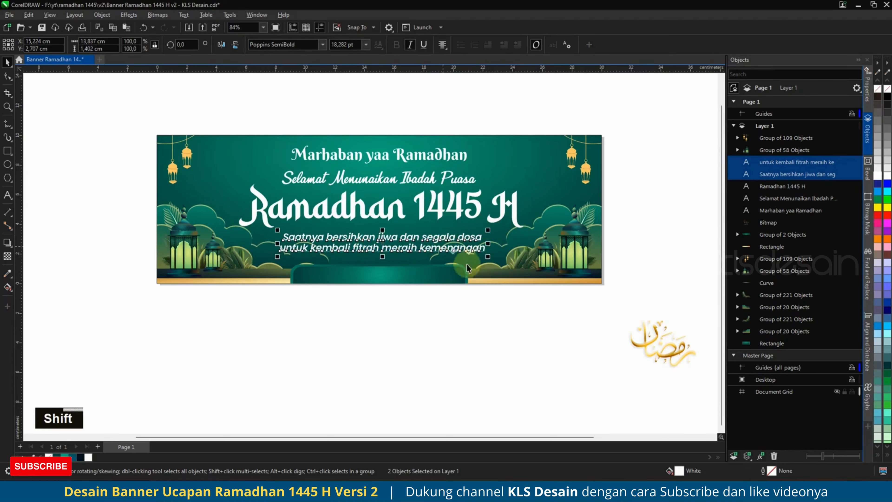
click(470, 299)
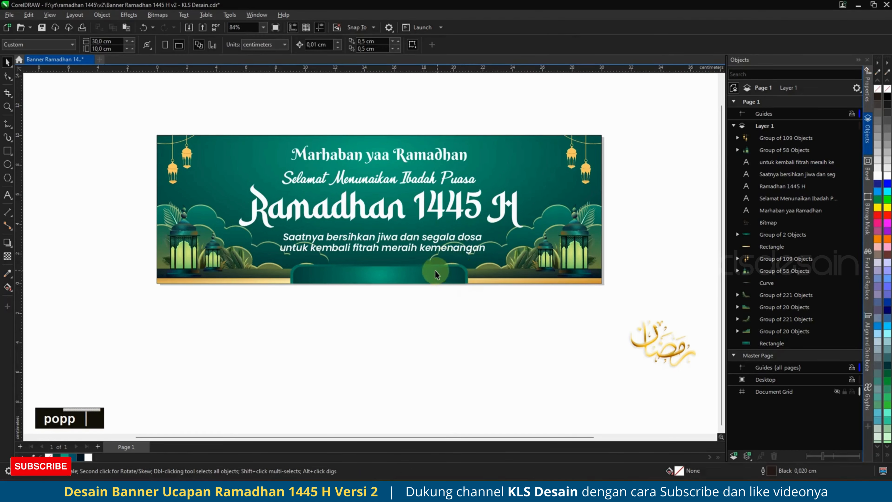
Give the 'Ramadhan 1445 H' title the gold strip's gradient fill.
click(439, 209)
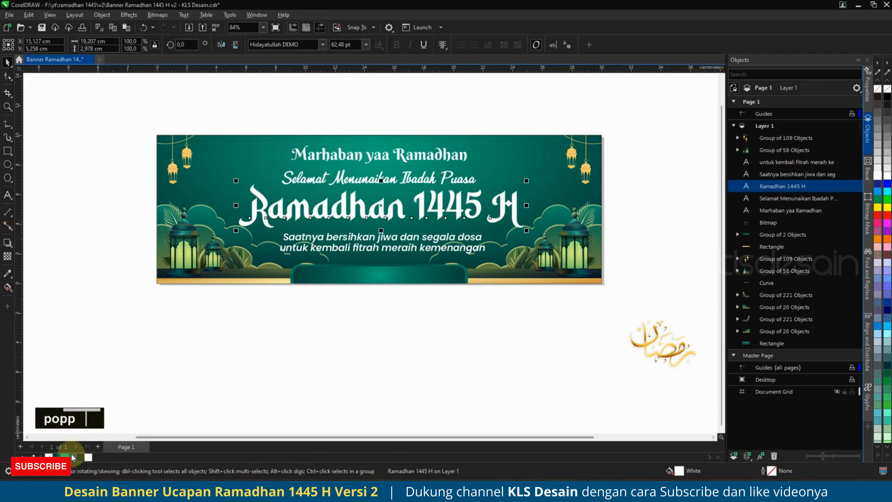
click(57, 457)
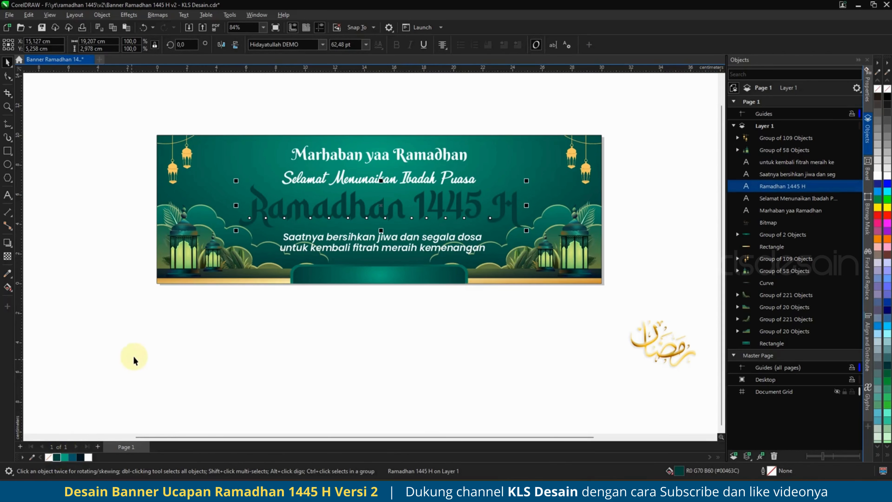
click(511, 282)
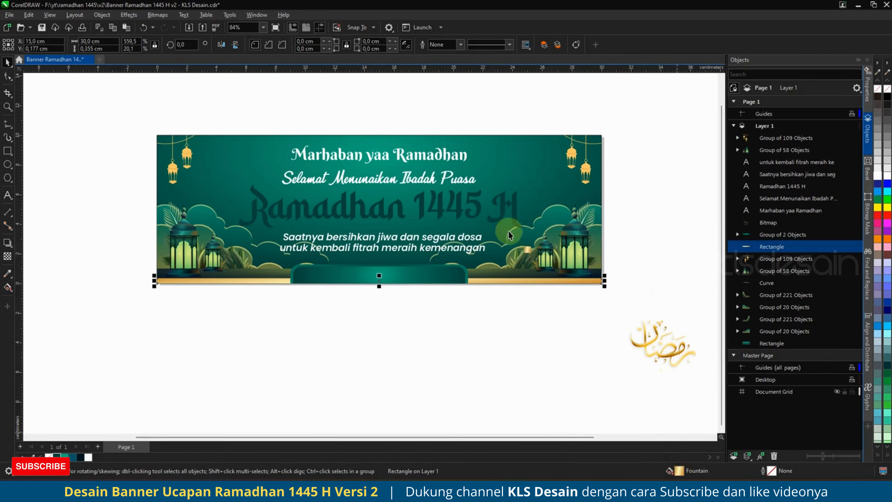
drag(514, 214, 514, 209)
click(514, 208)
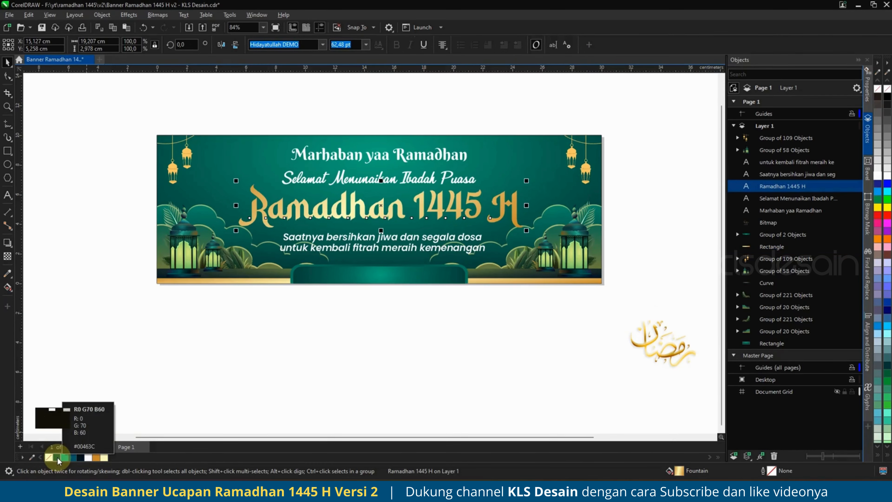
Duplicate the gold title, keeping the original selected.
key(ctrl+c)
key(ctrl+v)
click(761, 199)
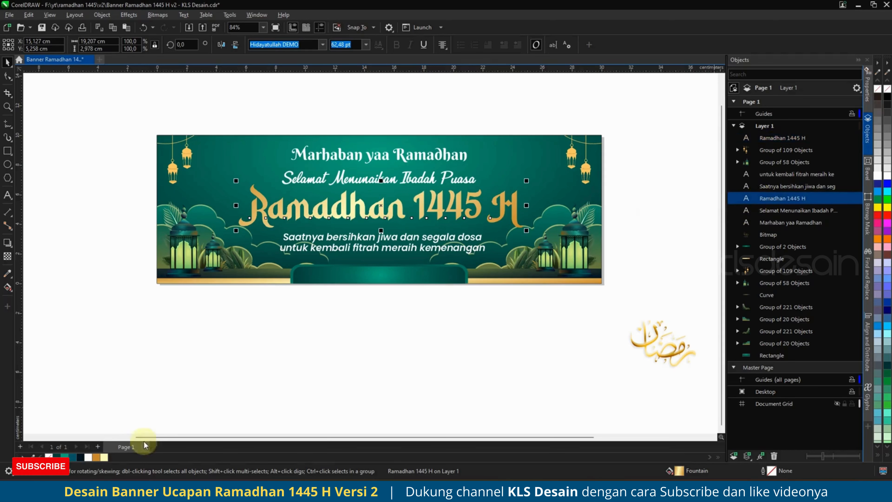
Give the title a 0.2 cm dark green round-cornered outline behind the fill, then copy it.
right_click(63, 457)
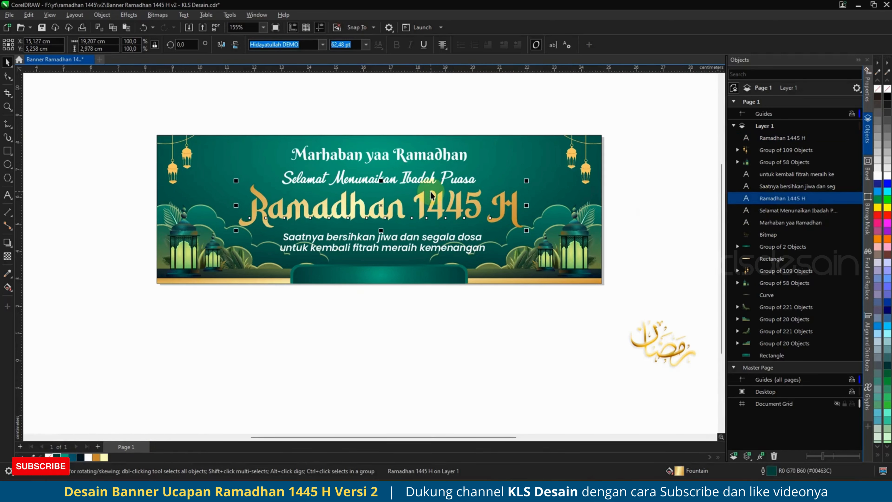
scroll(431, 196, up, 3)
key(F12)
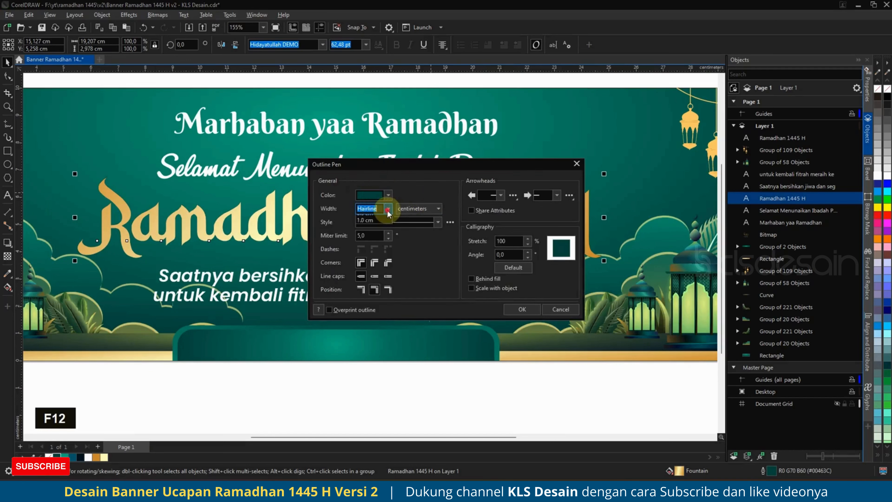
click(388, 208)
click(372, 315)
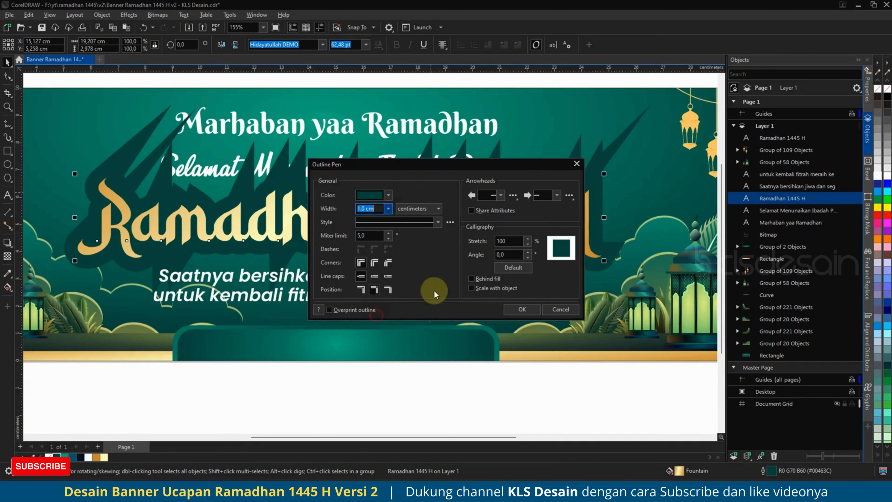
click(472, 279)
click(388, 263)
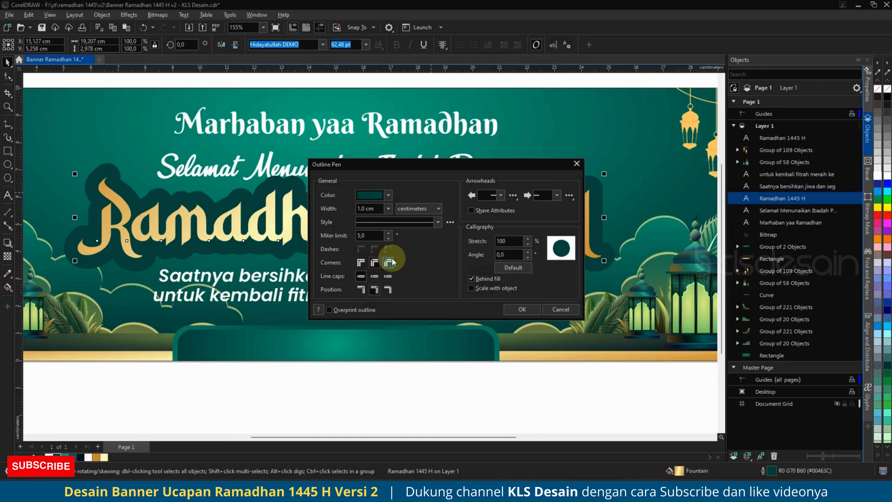
click(388, 209)
click(366, 238)
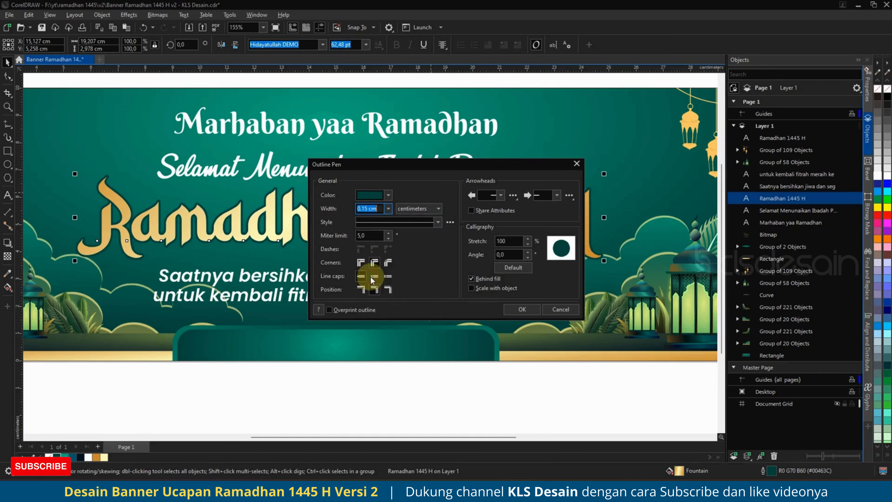
click(389, 209)
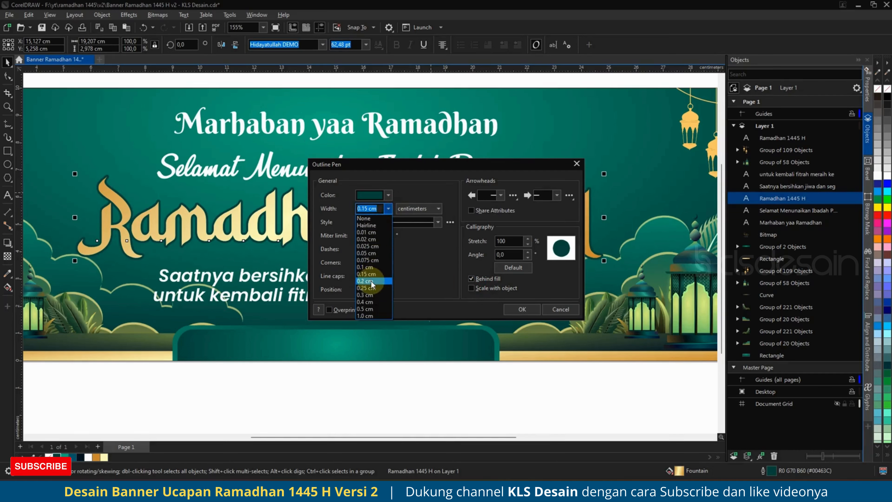
click(374, 284)
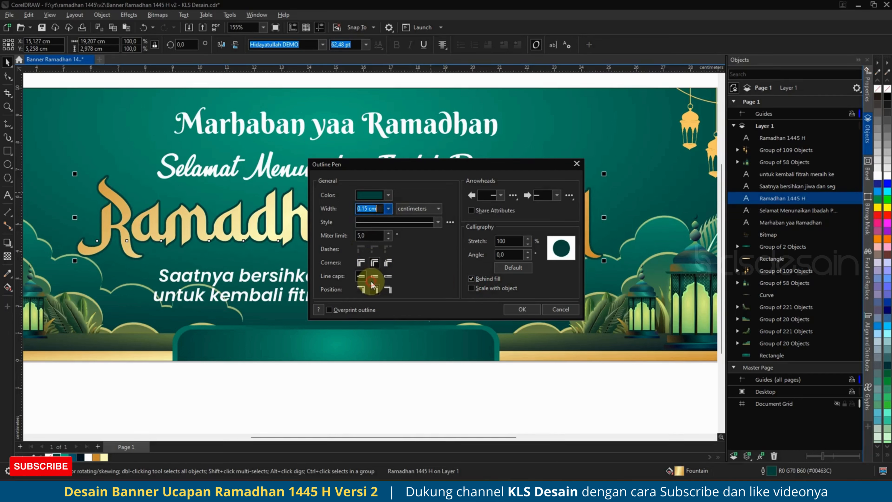
click(523, 309)
key(ctrl+c)
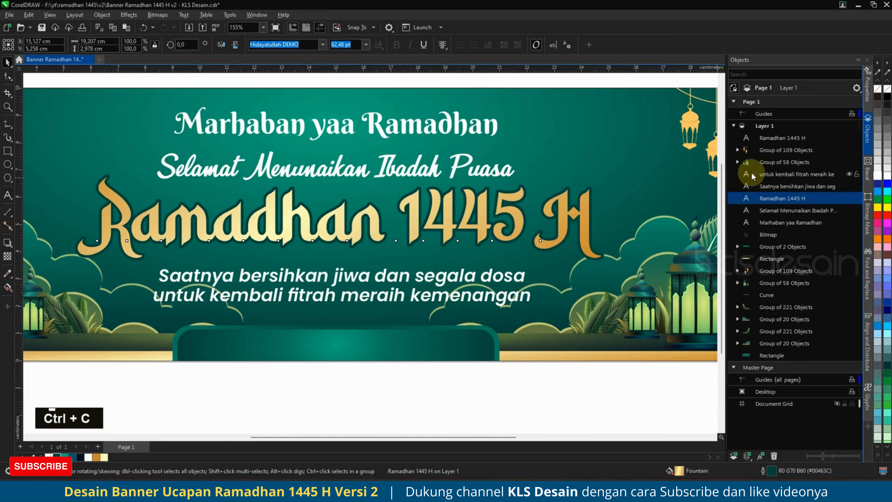
Paste a copy of the outlined title and raise it a few places in the stacking order.
key(ctrl+v)
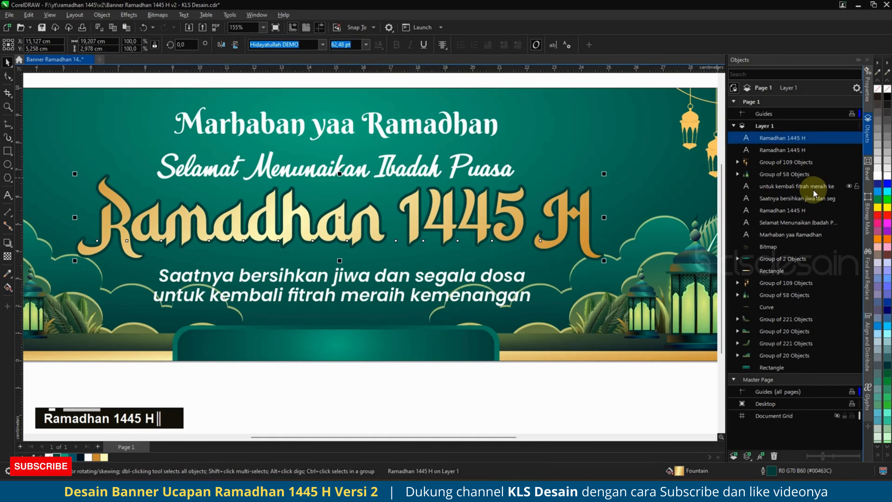
key(ctrl+End)
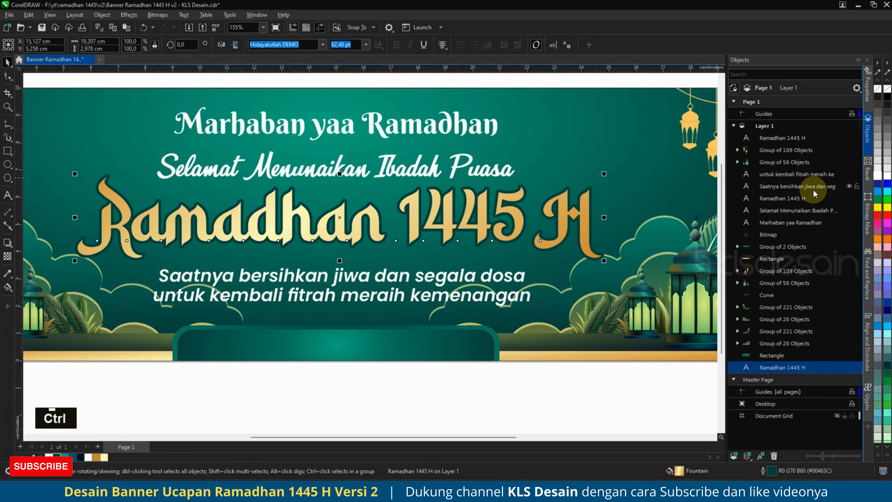
key(ctrl+Page_Up)
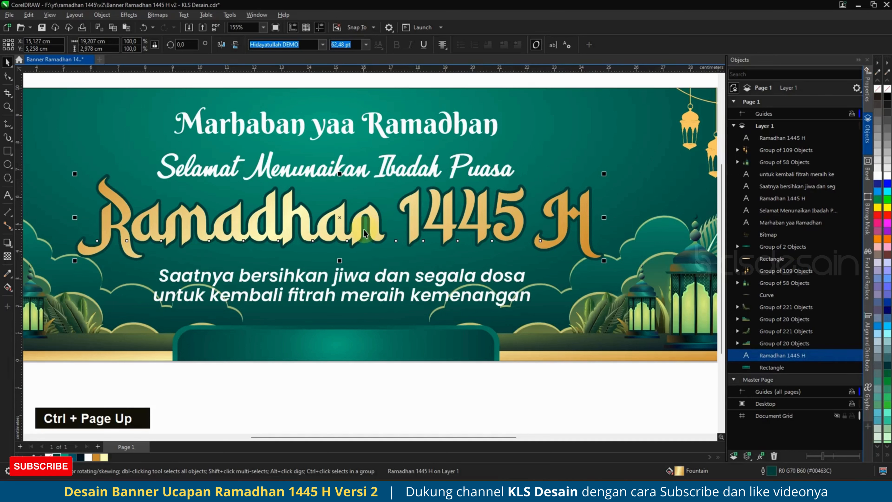
key(ctrl+Page_Up)
key(ctrl+Page_Up)
key(ctrl+Page_Up)
key(ctrl+Page_Up)
key(ctrl+Page_Up)
key(ctrl+Page_Up)
key(ctrl+Page_Up)
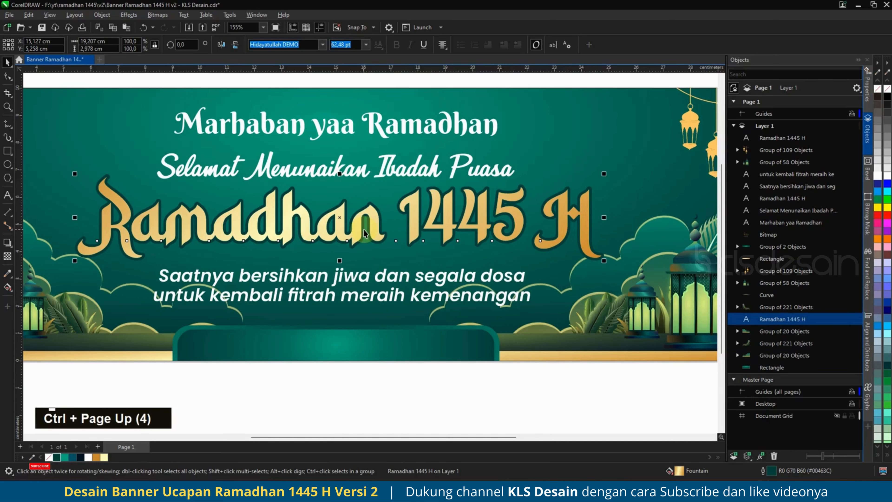
key(ctrl+Page_Up)
key(ctrl+Page_Up)
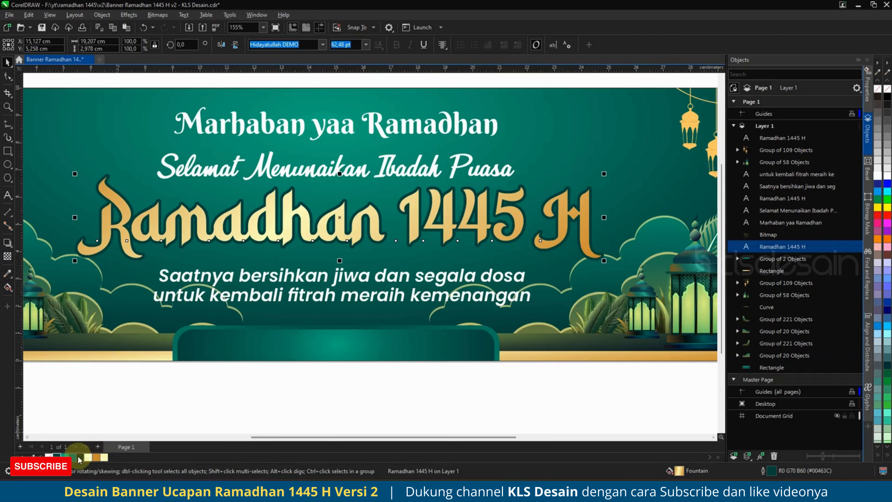
Give the copy a 0.3 cm teal outline drawn behind its fill.
right_click(65, 457)
key(F12)
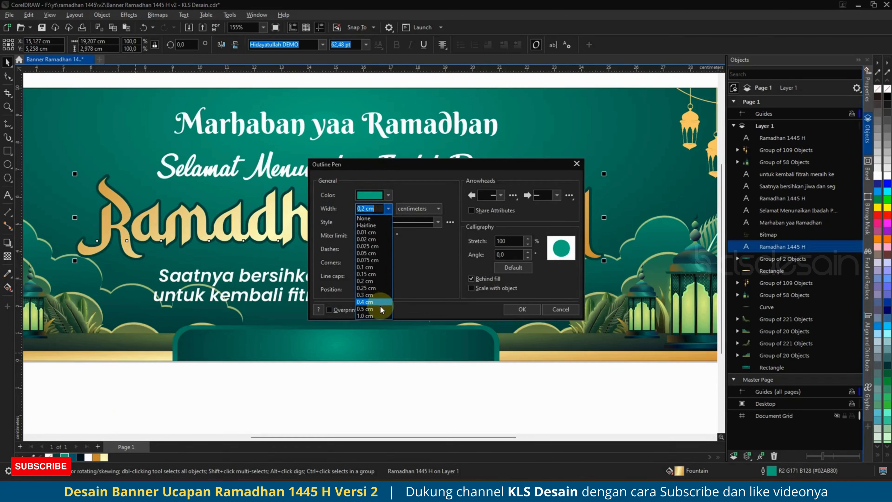
click(380, 309)
click(388, 209)
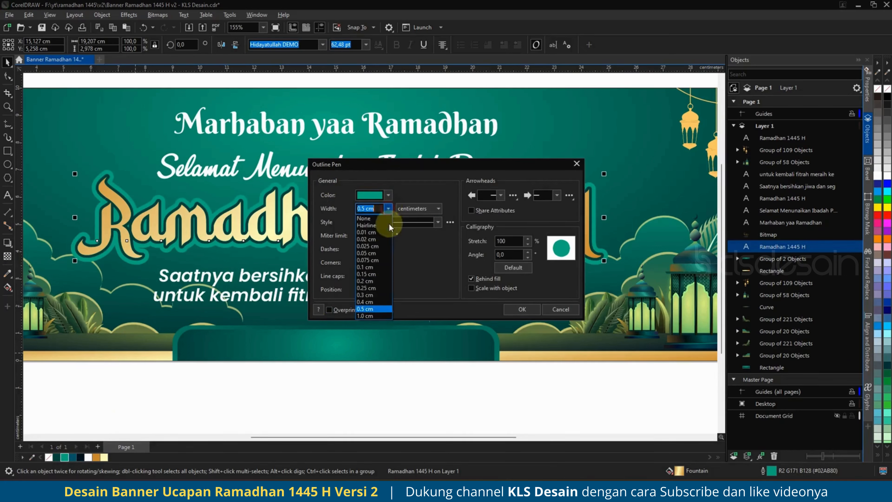
click(370, 296)
click(522, 310)
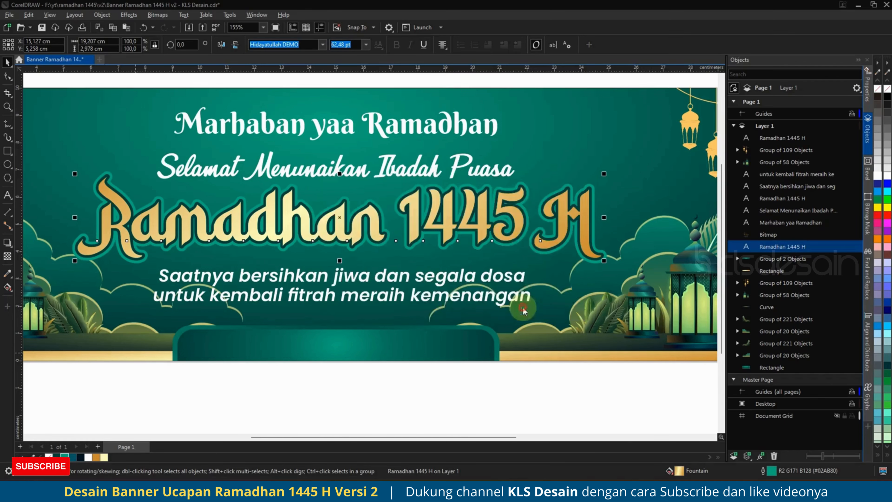
Drop a copy of the title slightly below the original.
scroll(327, 239, up, 4)
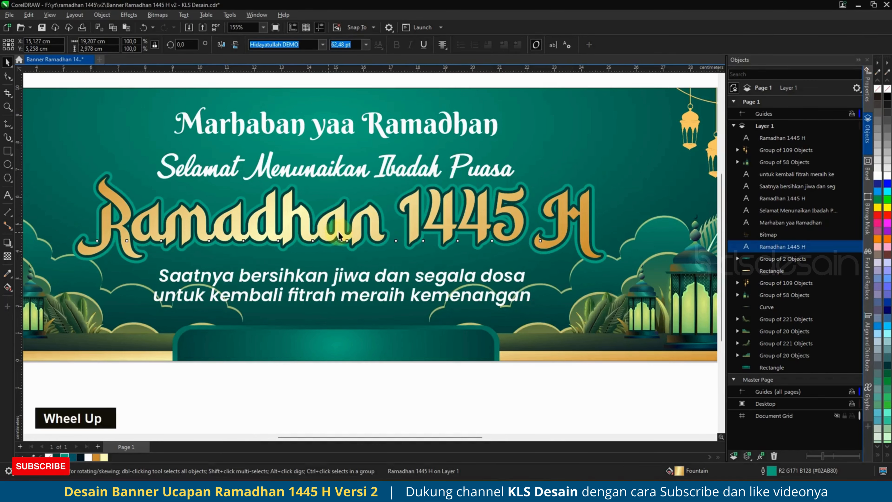
scroll(357, 212, up, 2)
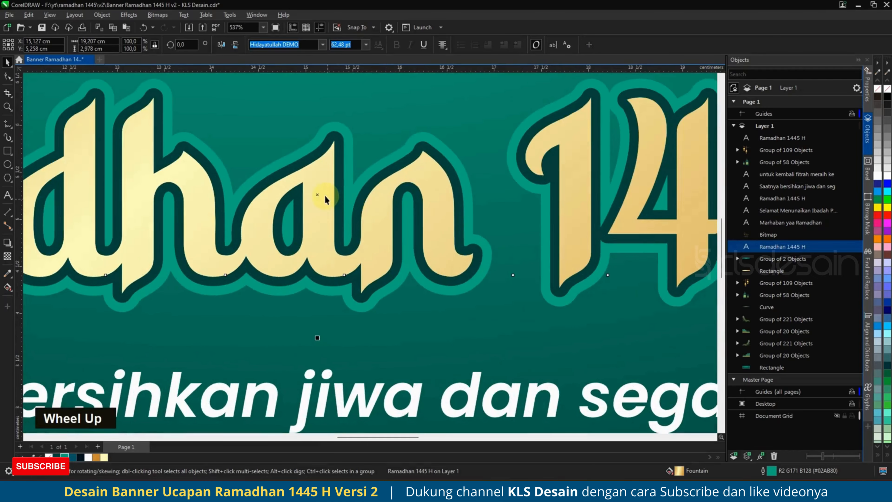
drag(316, 195, 317, 205)
shift+right_click(318, 206)
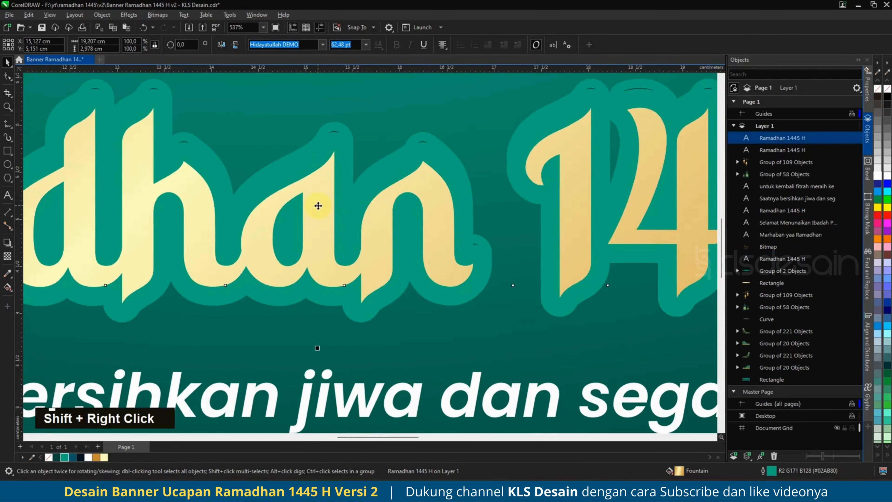
Arrange the lower copy just behind the gold title, then select the top title.
key(ctrl+End)
key(ctrl+Page_Up)
key(ctrl+Page_Up)
key(ctrl+Page_Up)
key(ctrl+Page_Up)
key(ctrl+Page_Up)
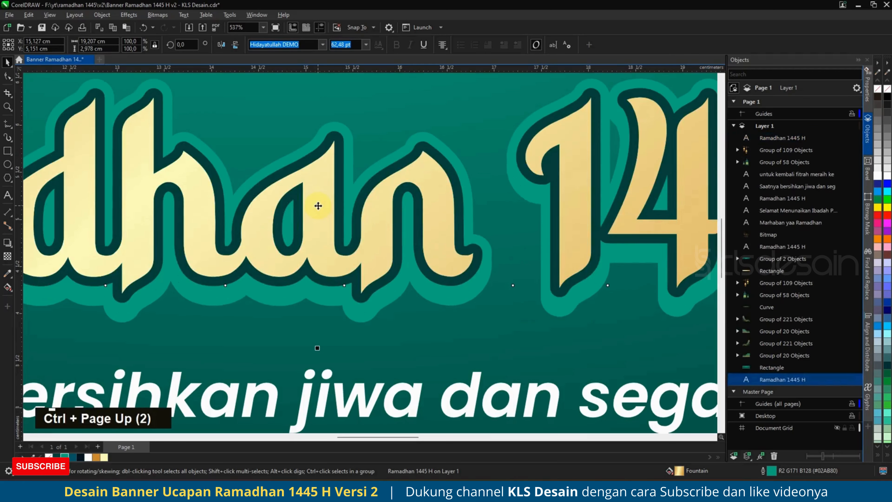
key(ctrl+Page_Up)
key(ctrl+Page_Up)
key(ctrl+Page_Up)
key(ctrl+Page_Up)
key(ctrl+Page_Up)
key(ctrl+Page_Up)
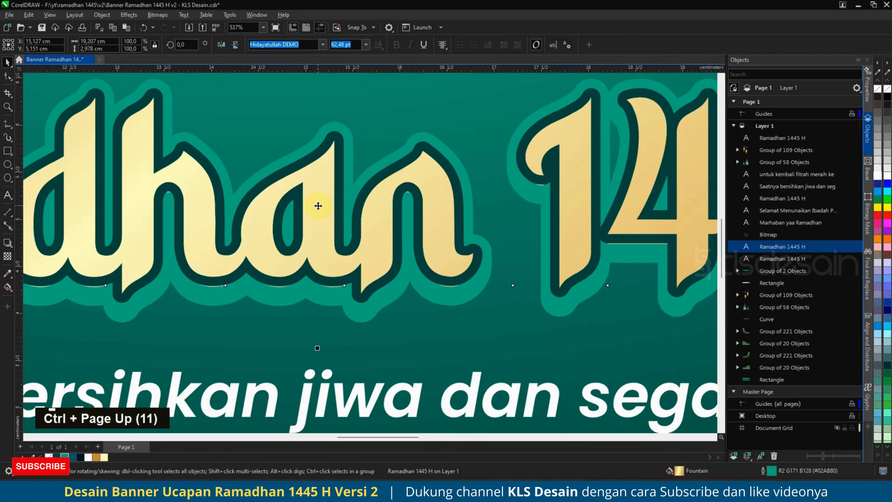
key(ctrl+Page_Down)
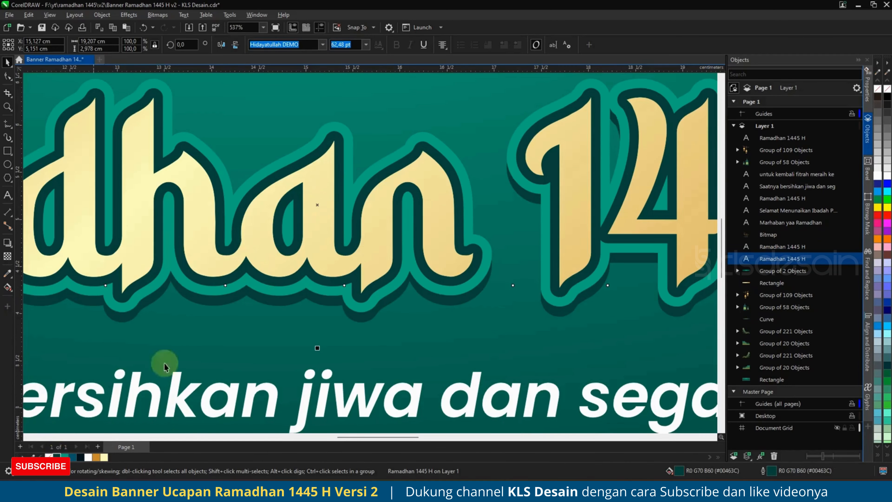
scroll(388, 286, down, 1)
scroll(389, 287, down, 4)
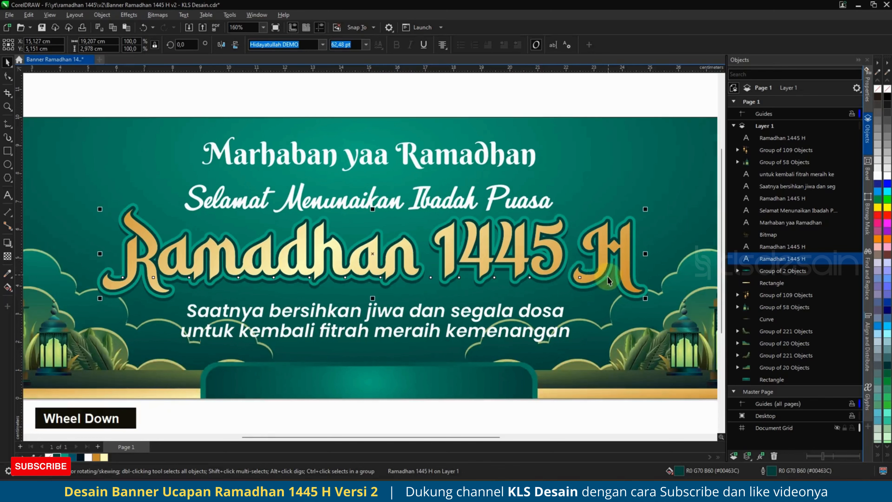
scroll(387, 284, up, 5)
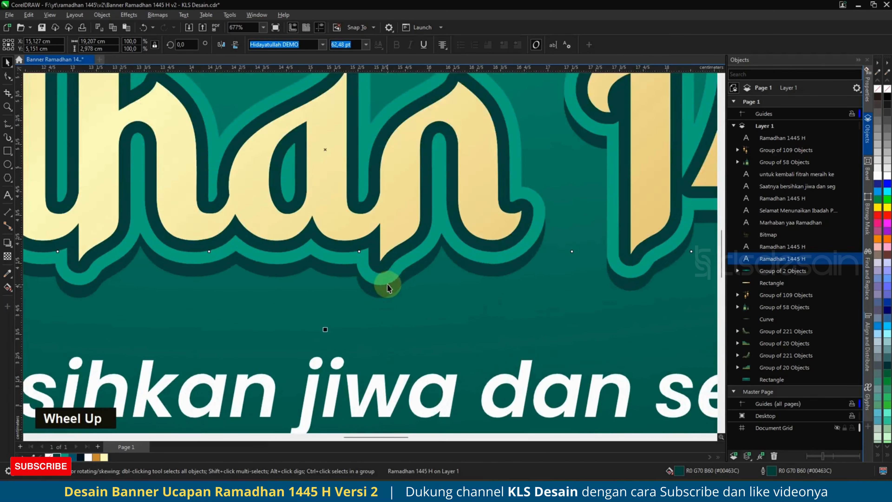
scroll(411, 271, down, 1)
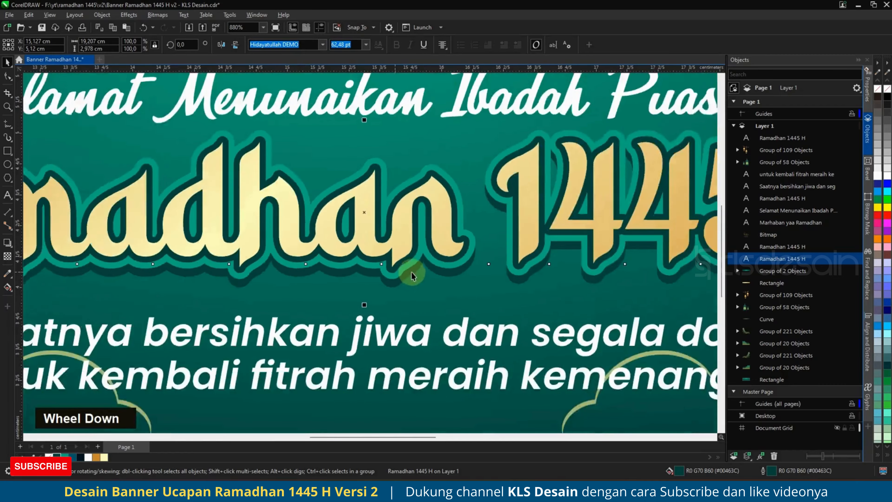
scroll(411, 272, down, 6)
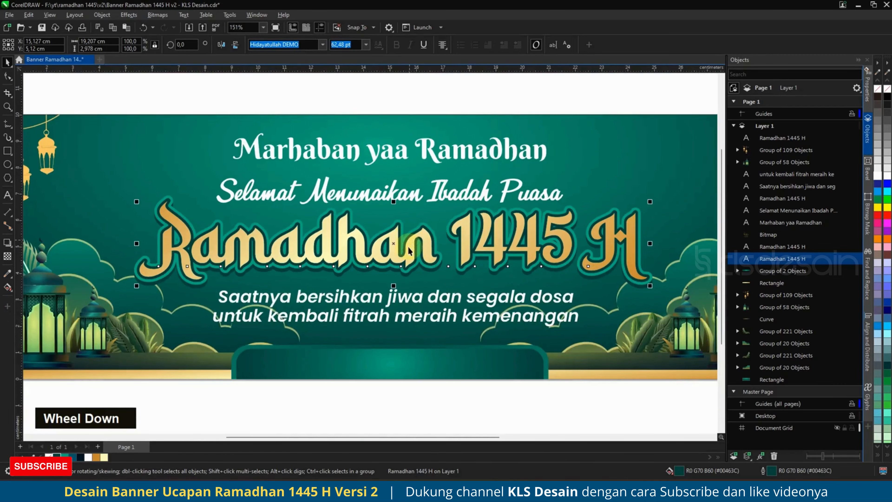
click(408, 247)
Paste a duplicate of the title, then undo it.
key(ctrl)
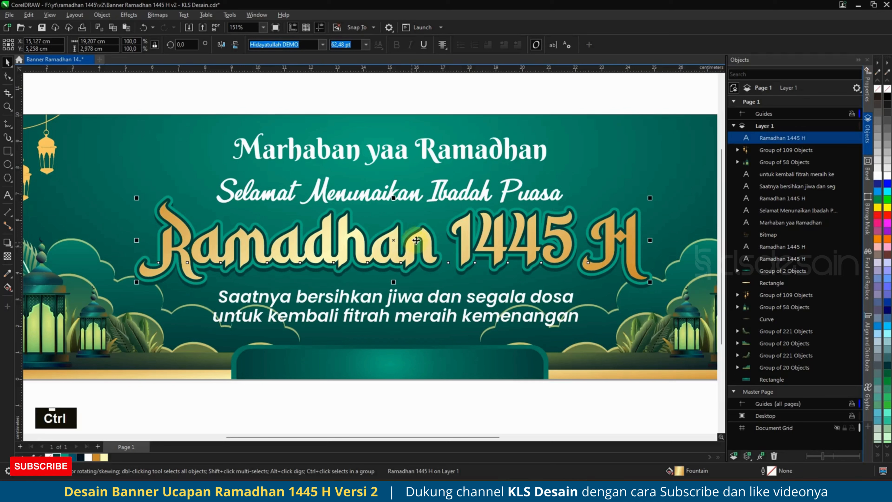
key(ctrl+c)
key(ctrl+v)
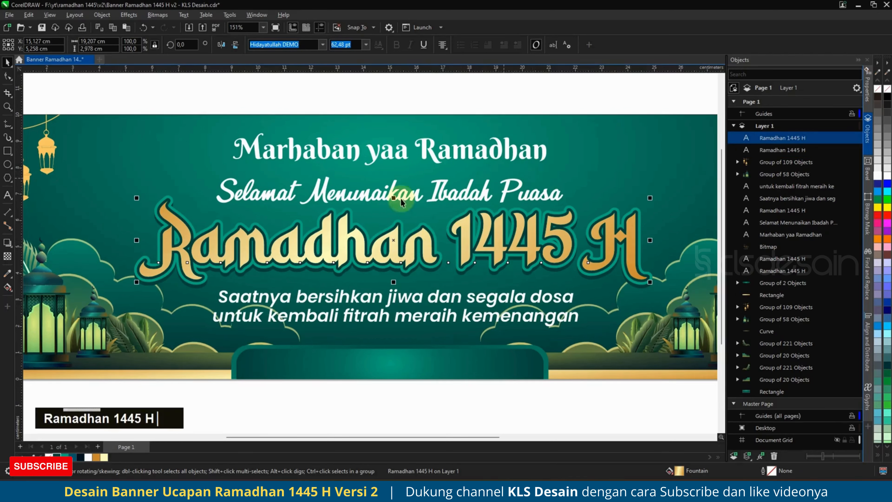
scroll(116, 271, up, 1)
key(ctrl+z)
Add a thin inside contour to the title and break it apart into its own curve.
click(7, 243)
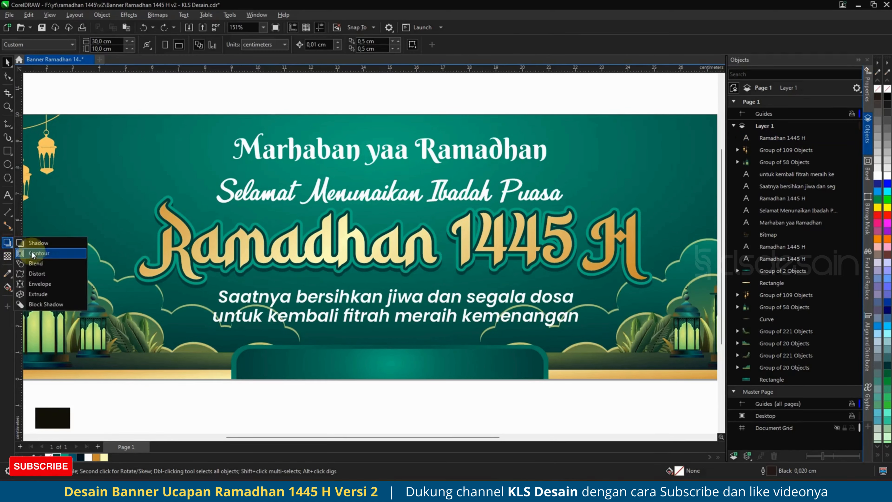
click(39, 253)
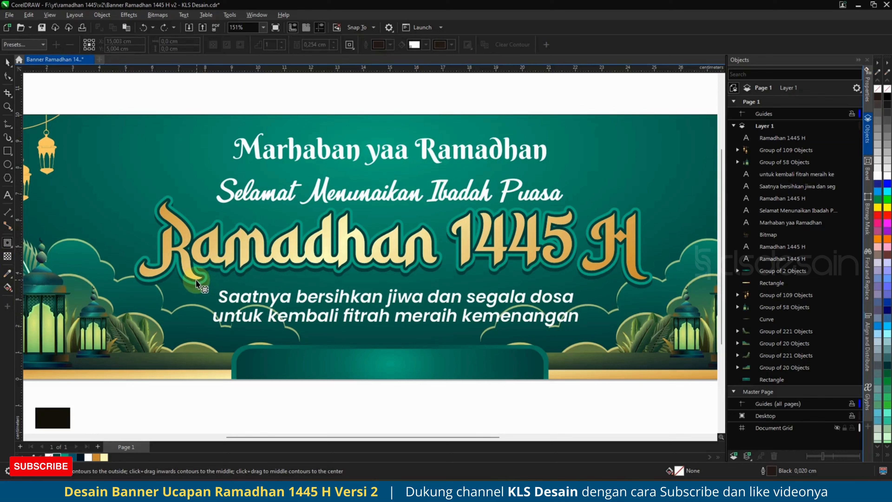
scroll(196, 280, up, 4)
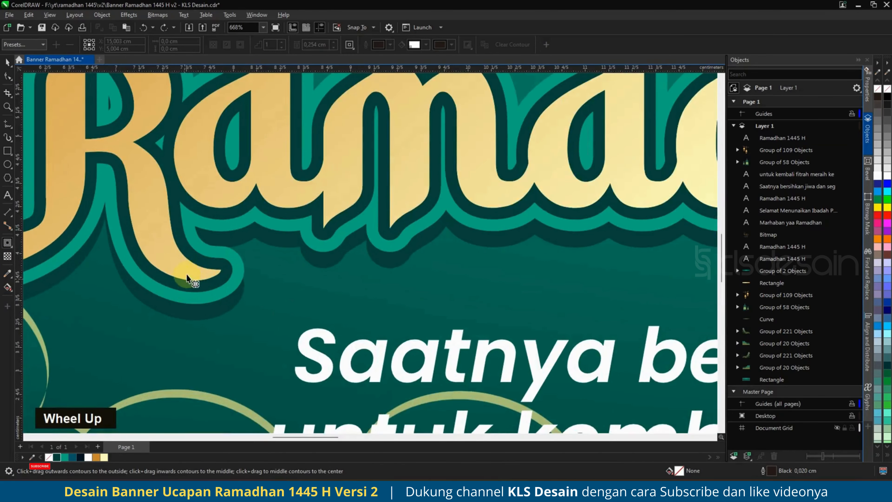
click(199, 278)
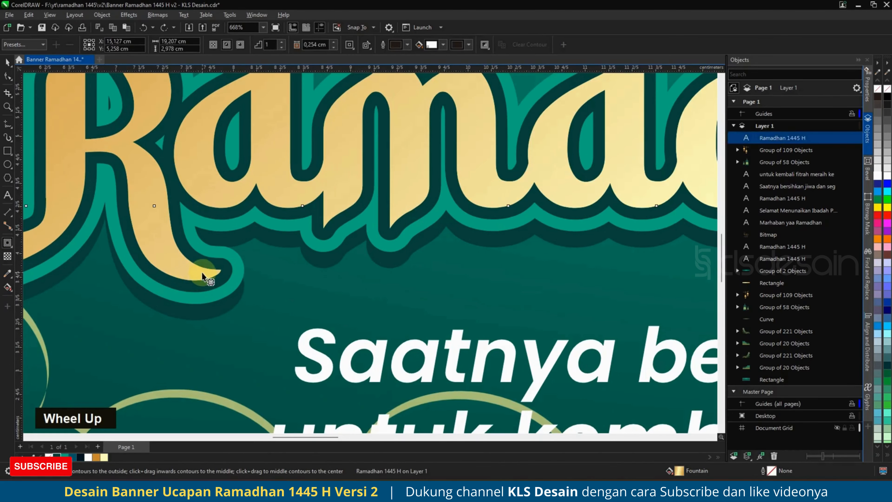
double_click(195, 277)
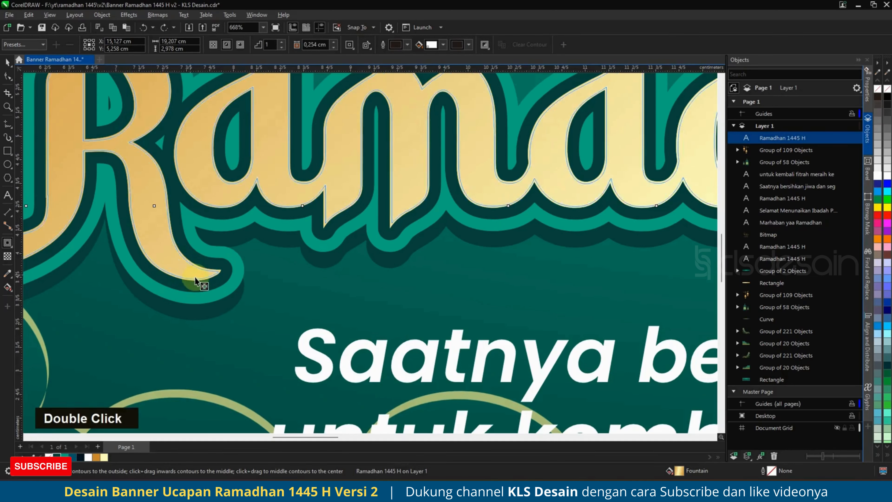
drag(196, 277, 196, 275)
click(772, 135)
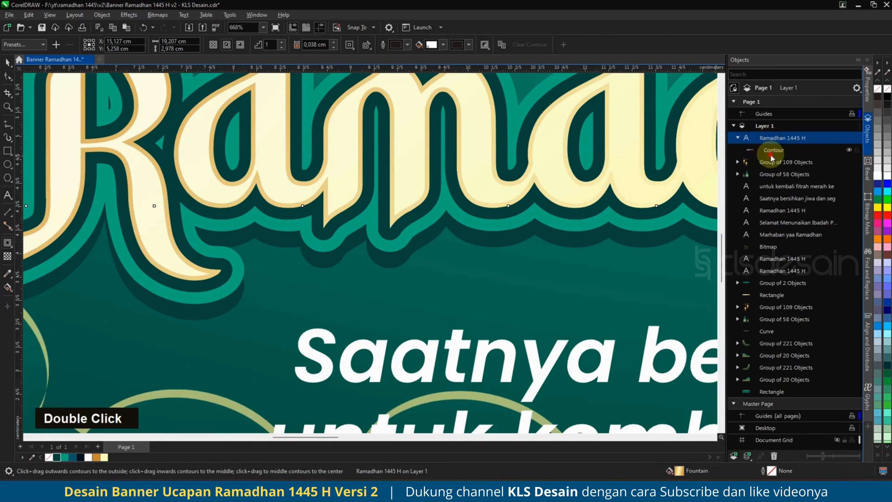
key(ctrl+k)
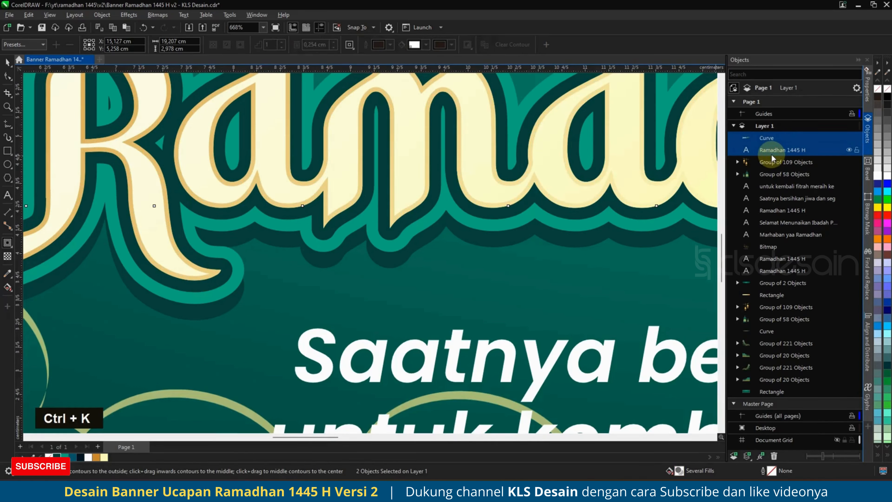
click(774, 141)
Try a solid cream fill on the contour curve, then undo it.
scroll(443, 269, down, 4)
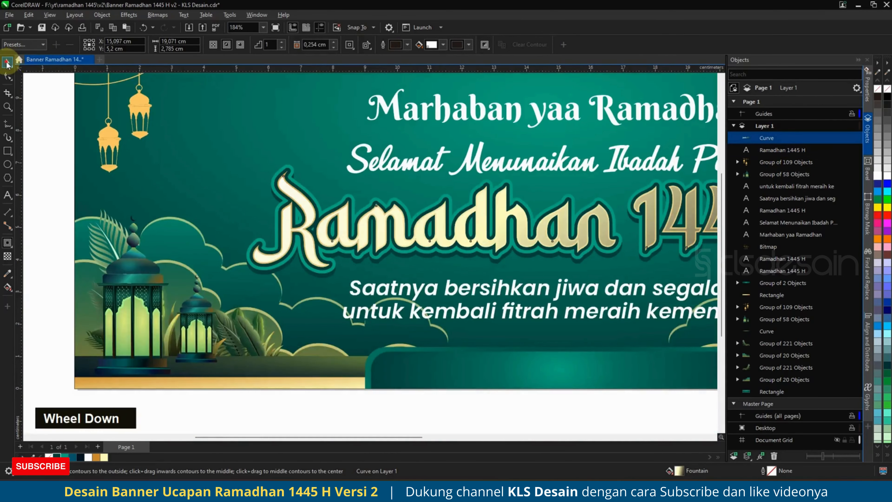
click(6, 64)
scroll(464, 232, down, 1)
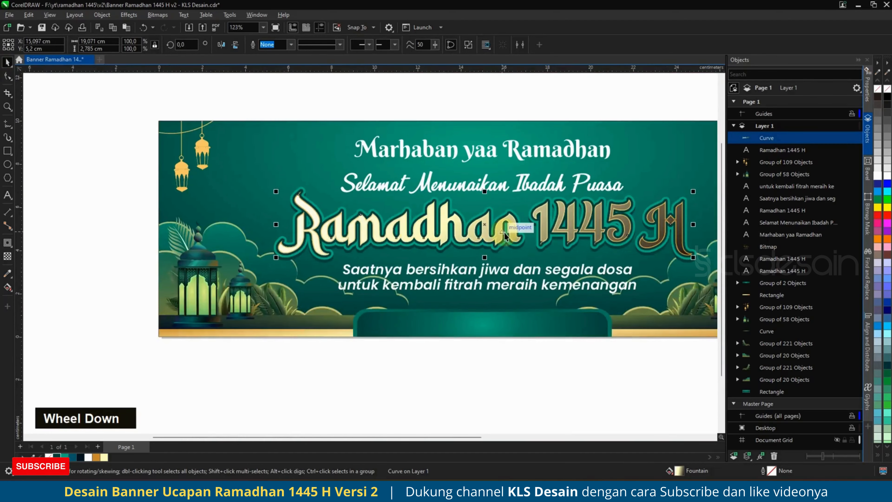
click(104, 457)
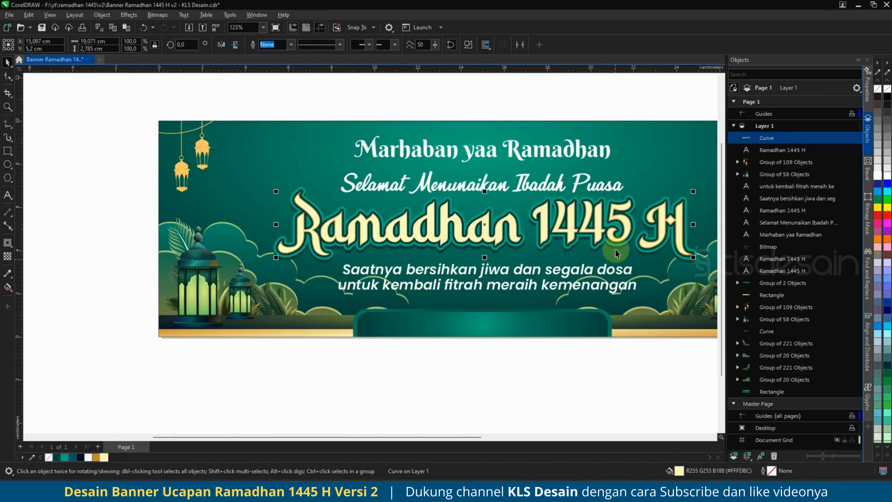
scroll(565, 240, up, 1)
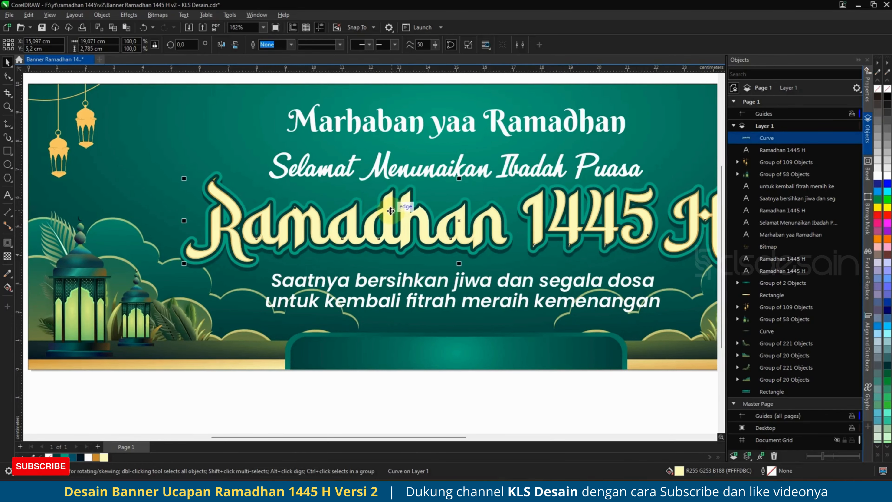
scroll(391, 211, up, 1)
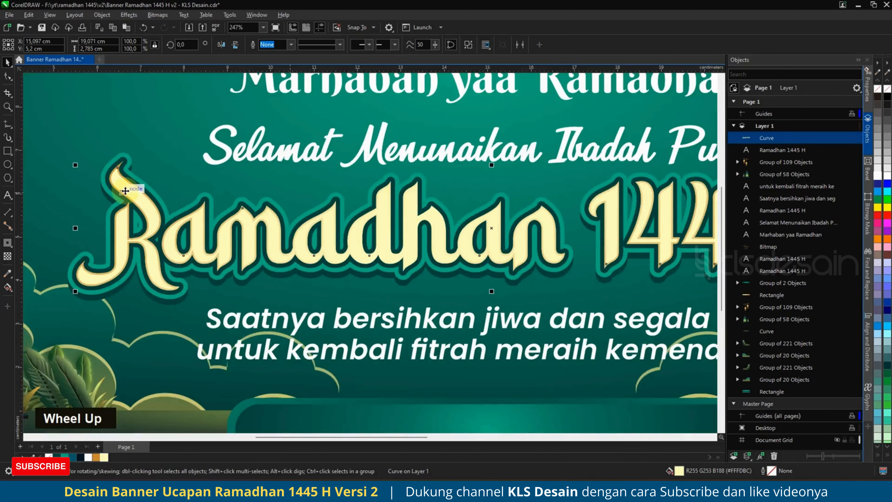
scroll(111, 212, up, 1)
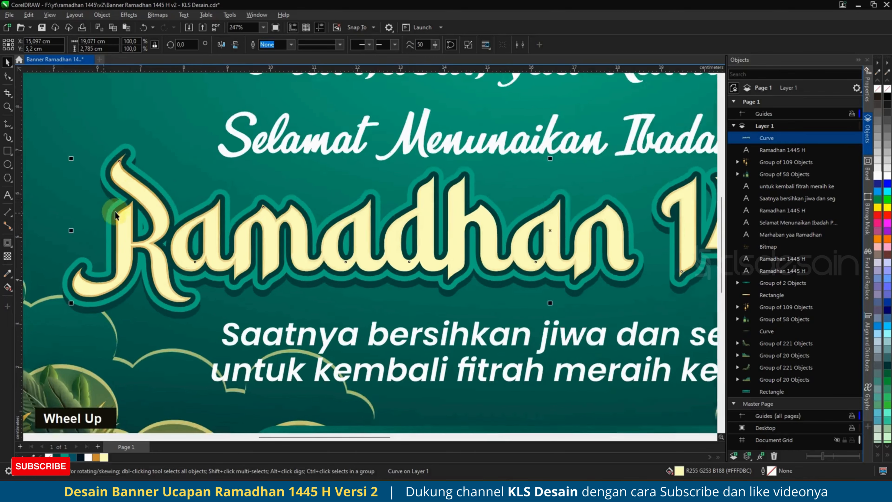
scroll(117, 215, up, 4)
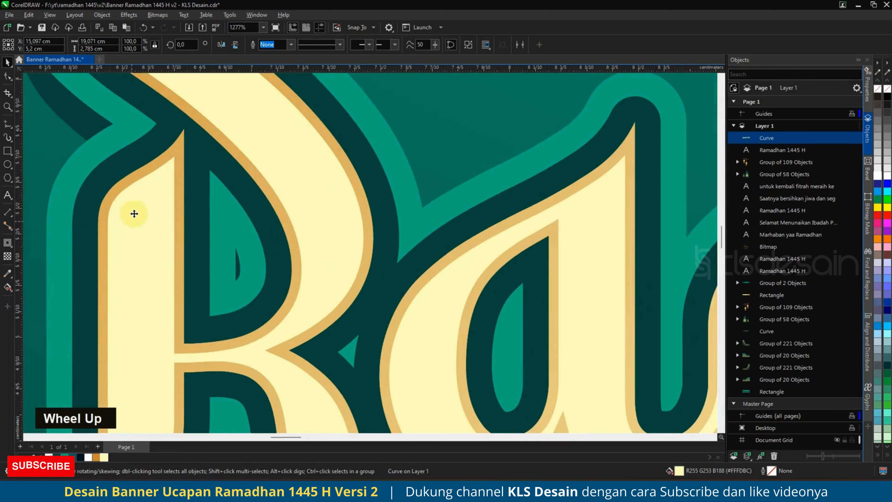
key(ctrl+z)
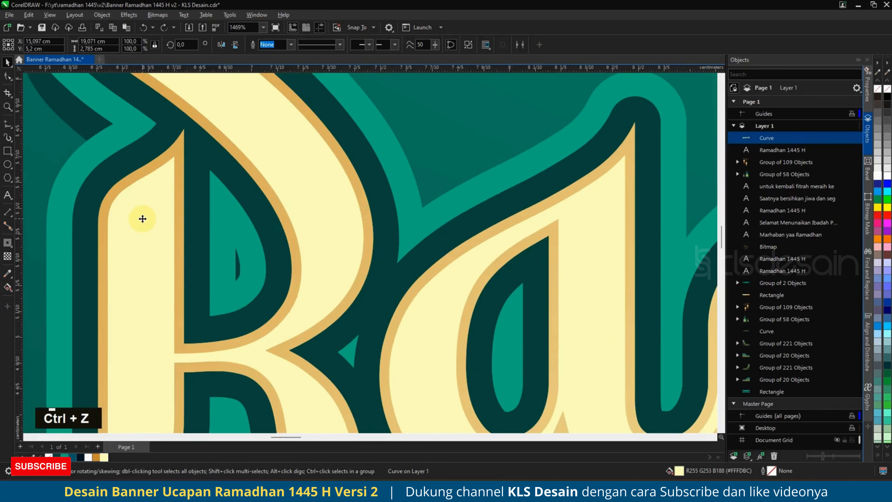
Duplicate the highlight curve and trim it against the original with Back Minus Front.
key(ctrl+c)
key(ctrl+v)
drag(140, 206, 148, 209)
right_click(149, 209)
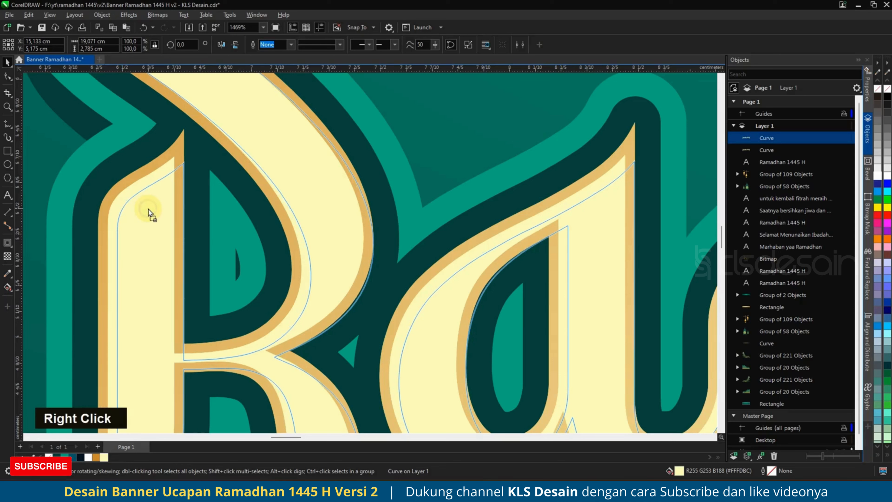
shift+click(160, 174)
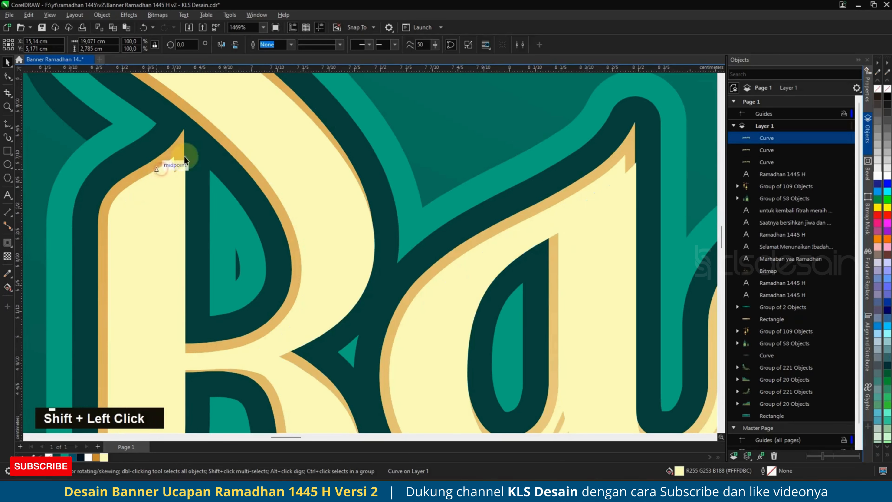
click(340, 45)
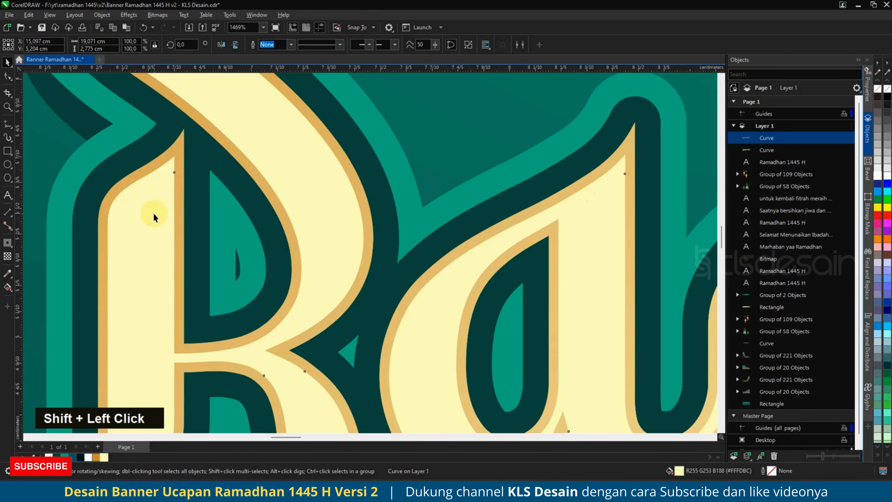
Apply an elliptical fountain transparency to the pale highlight curve.
click(7, 257)
click(22, 45)
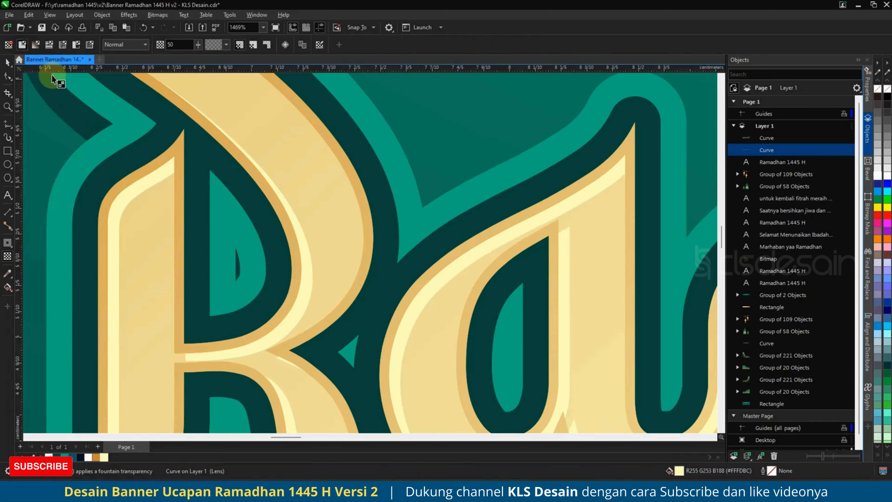
scroll(211, 211, down, 4)
scroll(196, 207, down, 4)
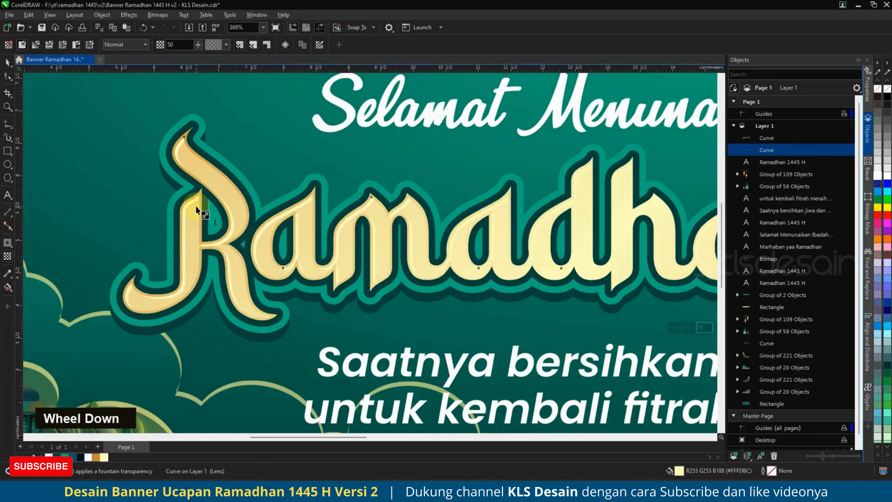
scroll(196, 206, down, 1)
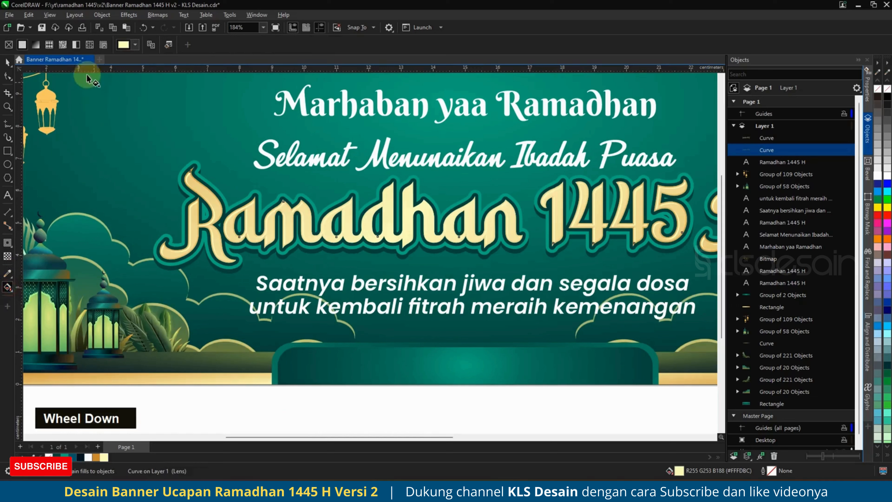
click(35, 44)
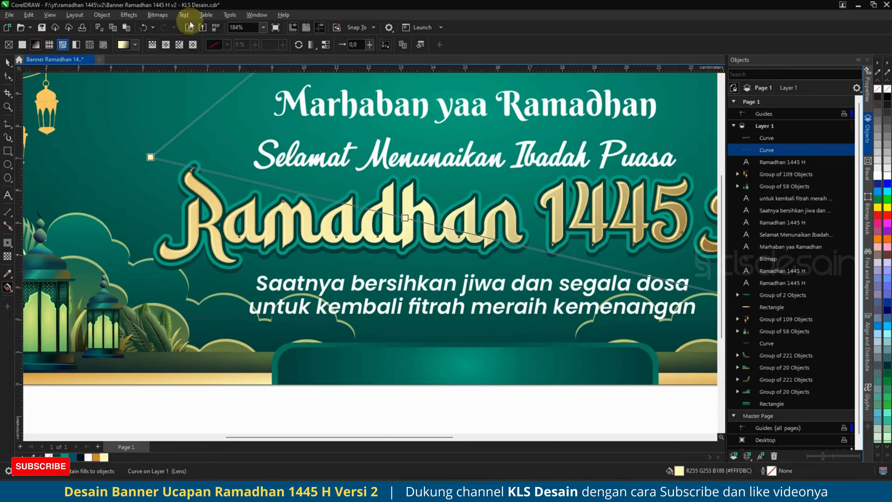
click(166, 48)
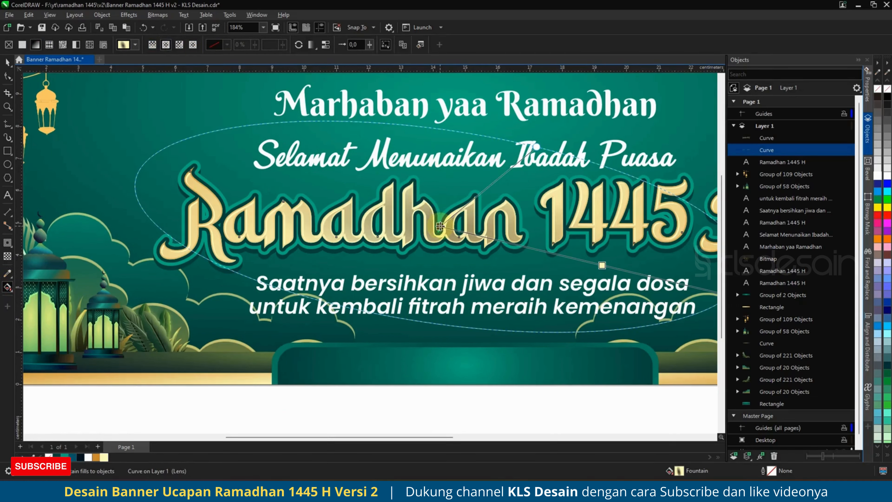
Set the transparency's centre node to orange.
click(440, 226)
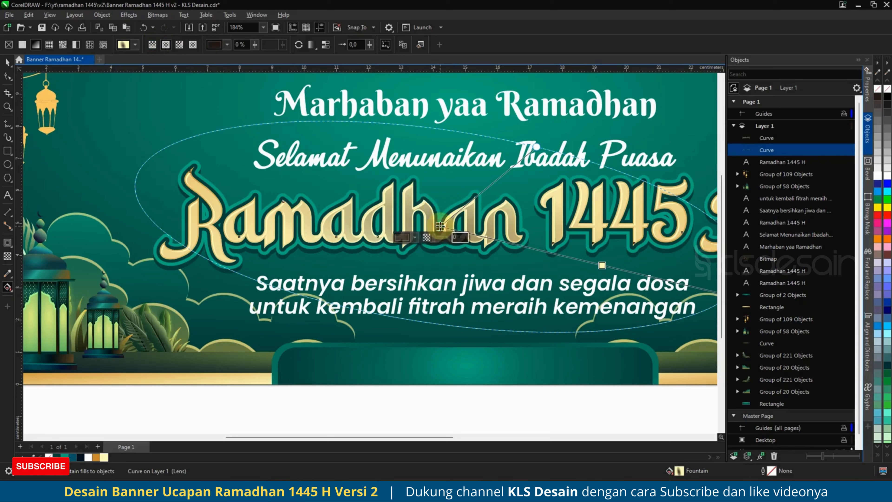
click(98, 457)
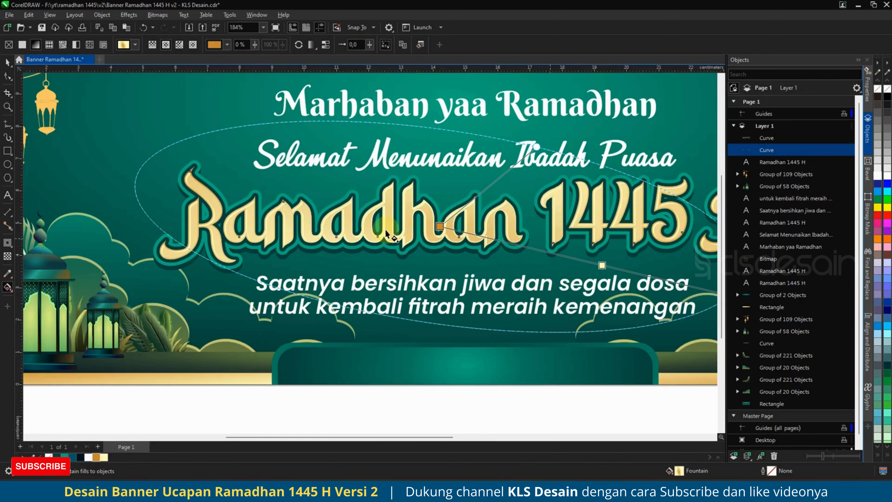
scroll(399, 233, down, 1)
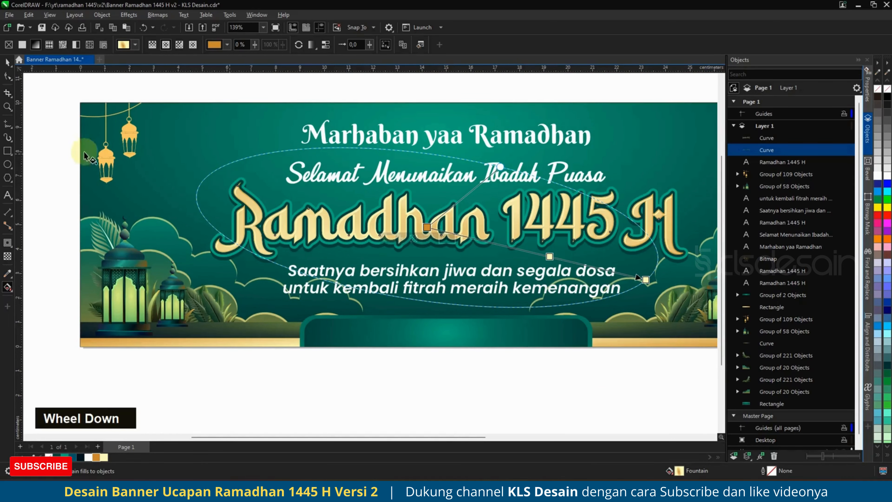
click(7, 63)
scroll(225, 206, up, 5)
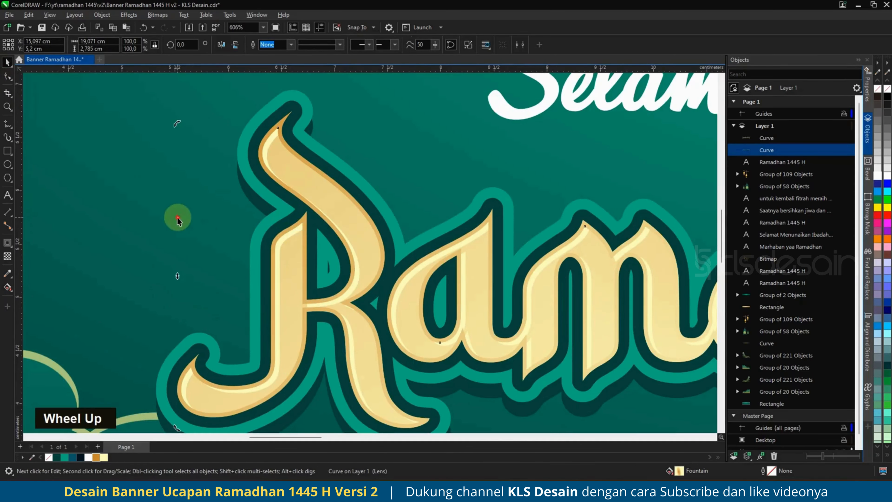
Fill the other pale highlight curve with white.
click(176, 215)
click(292, 233)
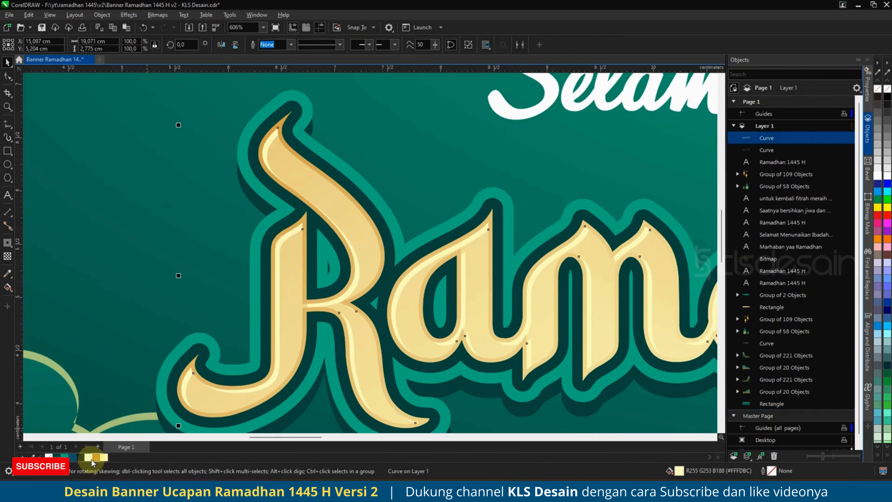
click(92, 458)
scroll(186, 236, down, 2)
scroll(187, 242, down, 3)
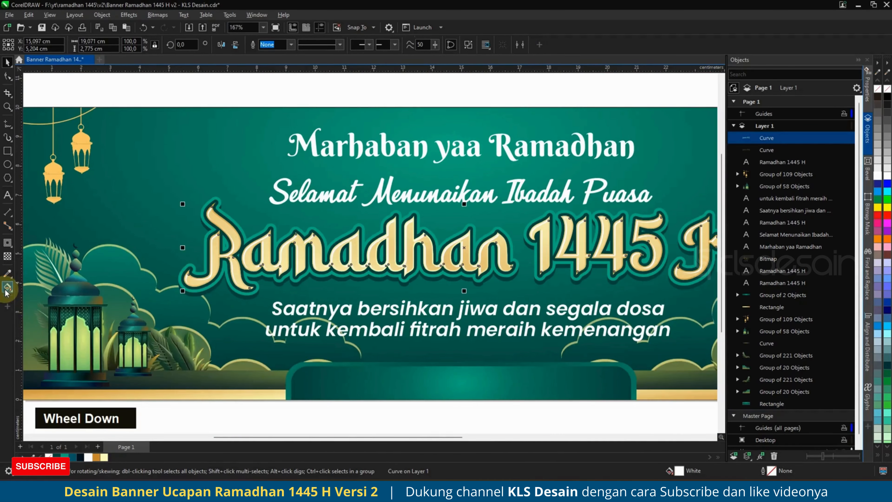
Lay a linear fountain fill across the white highlight curve.
click(7, 287)
drag(485, 223, 467, 248)
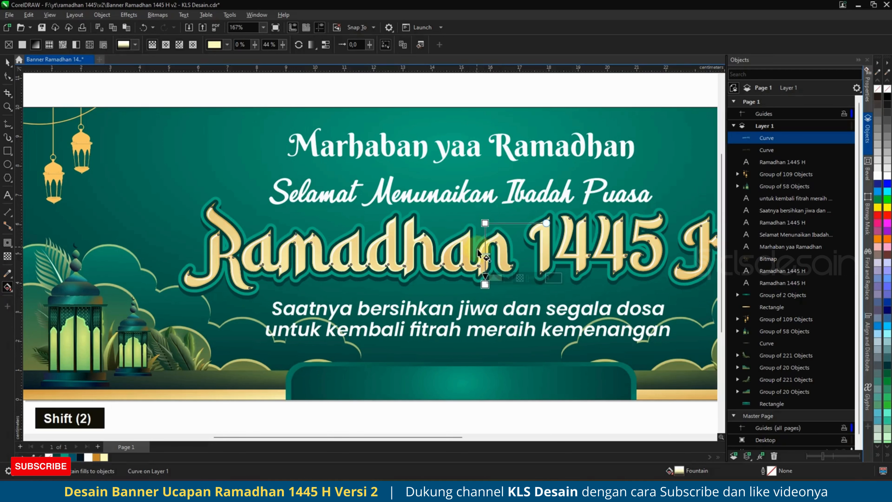
click(7, 62)
click(450, 174)
scroll(407, 225, down, 1)
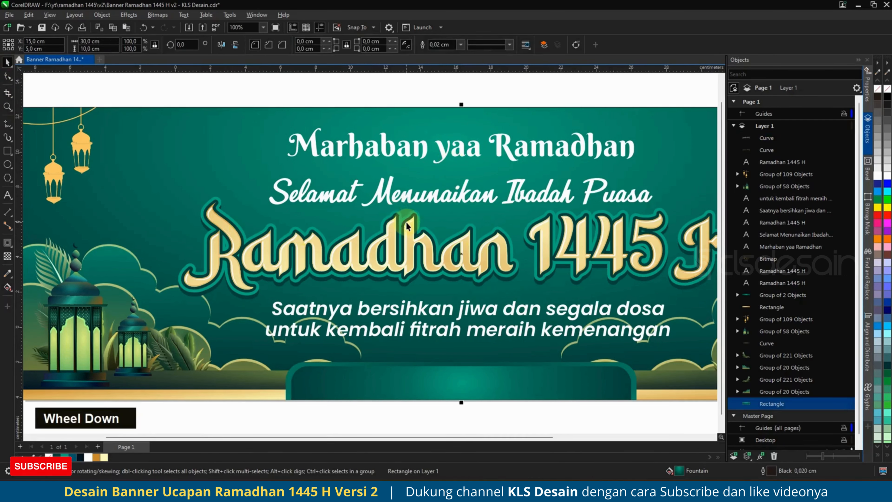
scroll(562, 257, up, 1)
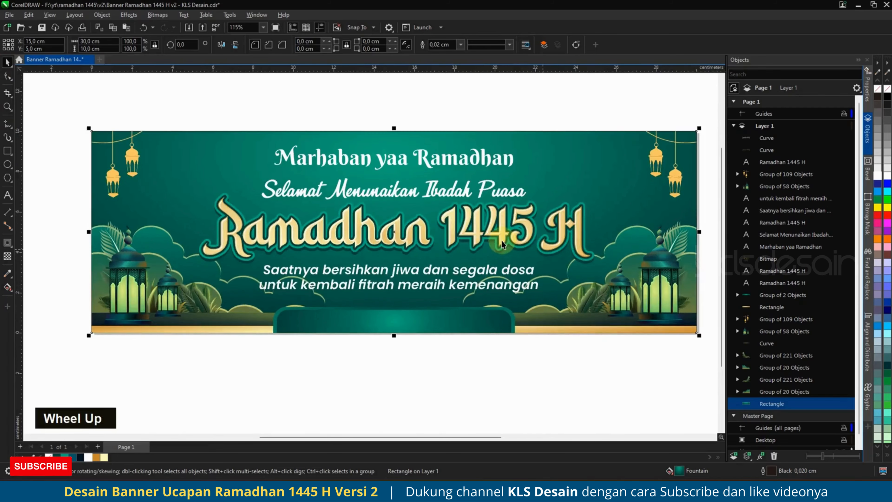
scroll(502, 243, up, 1)
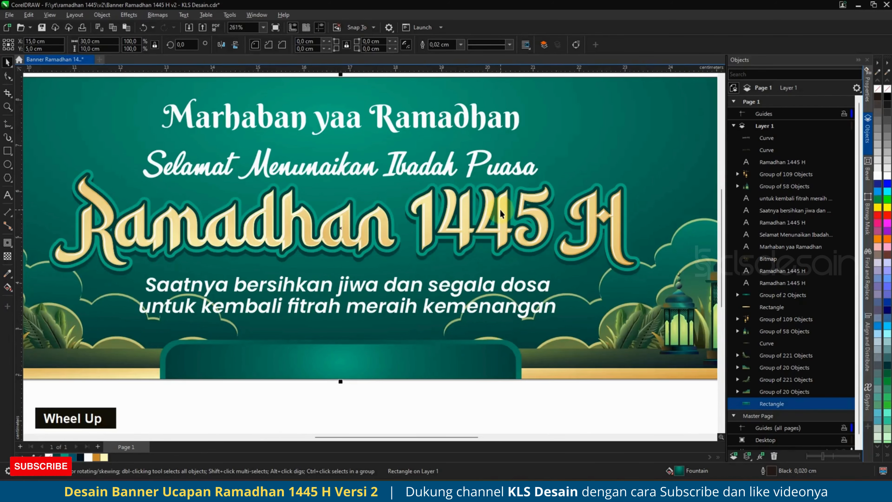
Drop a copy of the lens curve over the 1445 title, nudged slightly left.
scroll(501, 214, up, 1)
click(506, 215)
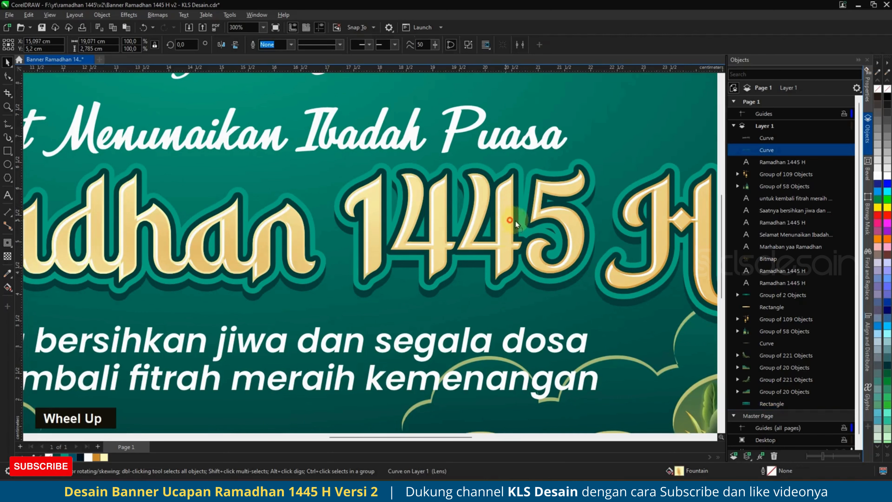
drag(516, 223, 521, 220)
key(ctrl+z)
scroll(504, 253, up, 3)
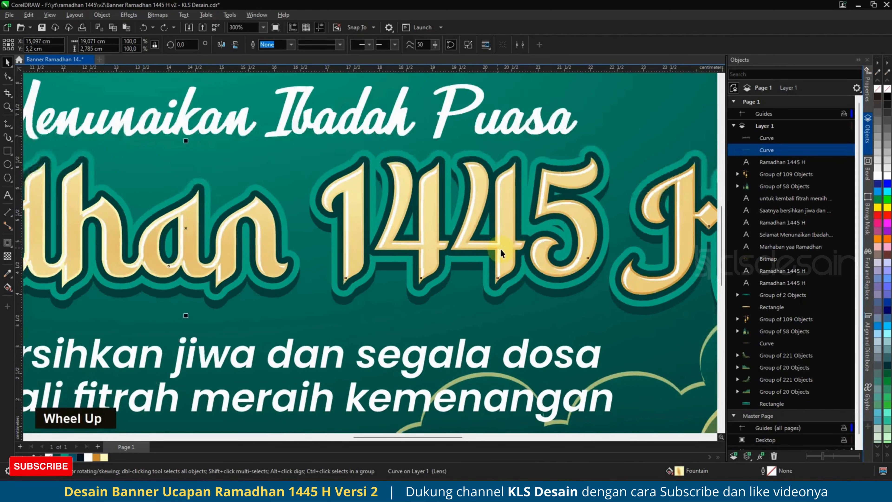
scroll(504, 255, up, 5)
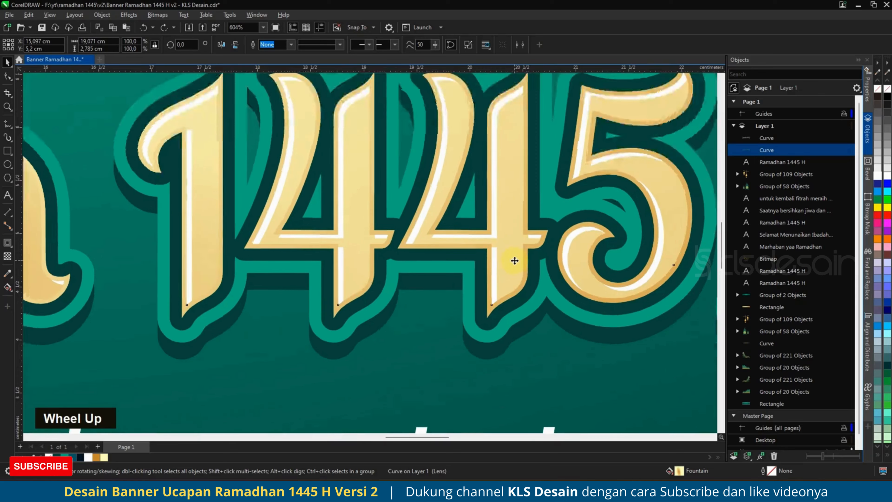
scroll(517, 271, up, 3)
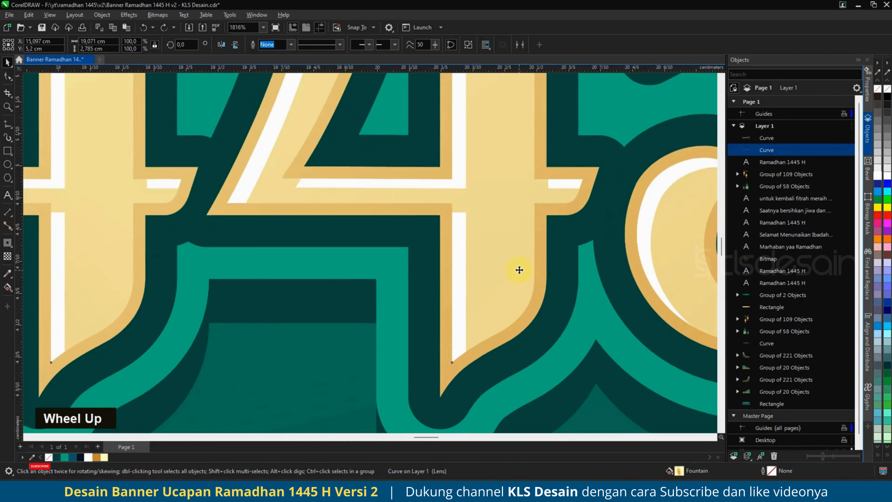
drag(511, 265, 509, 265)
right_click(509, 265)
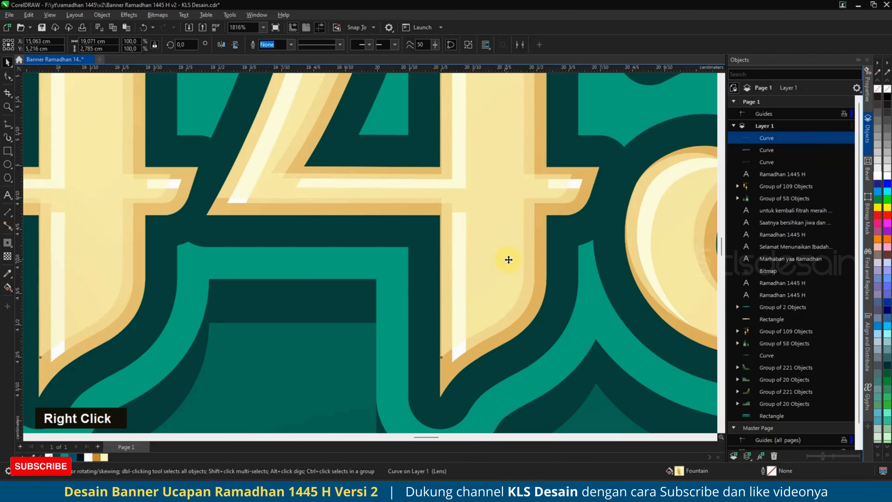
Paste a duplicate of the copied curve and send it two places down the stack.
click(532, 270)
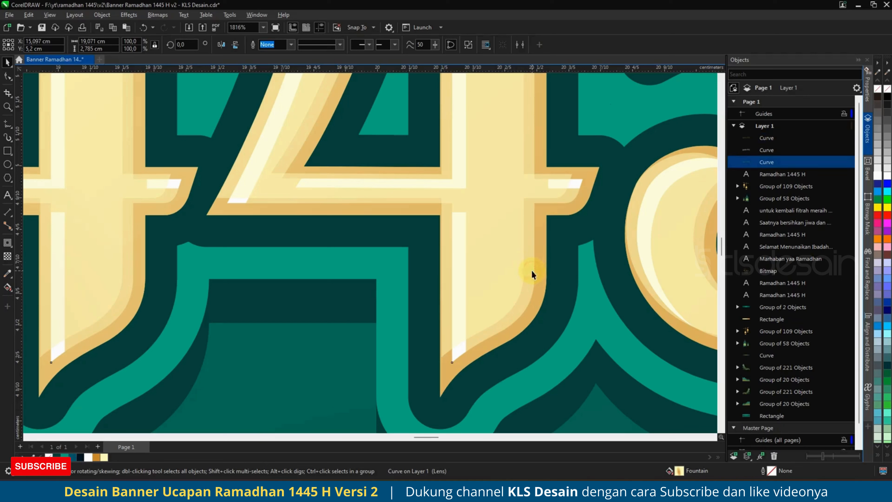
key(ctrl+c)
key(ctrl+v)
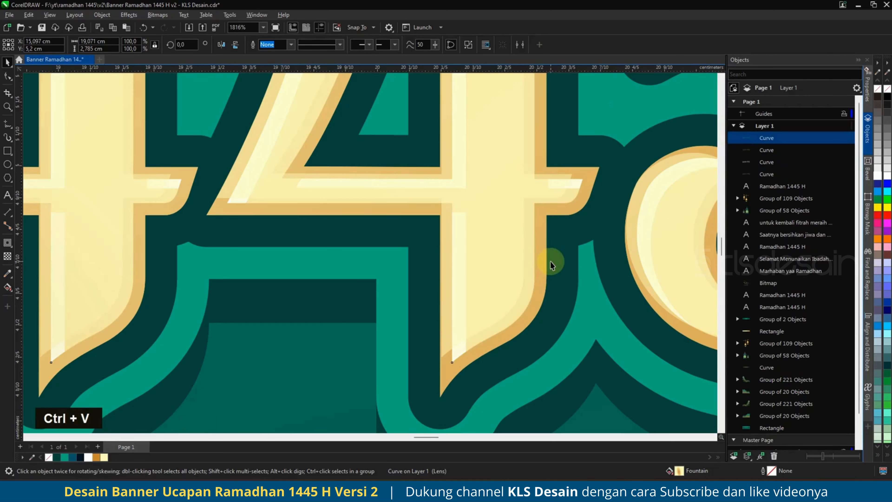
key(ctrl+Next)
key(ctrl+Next)
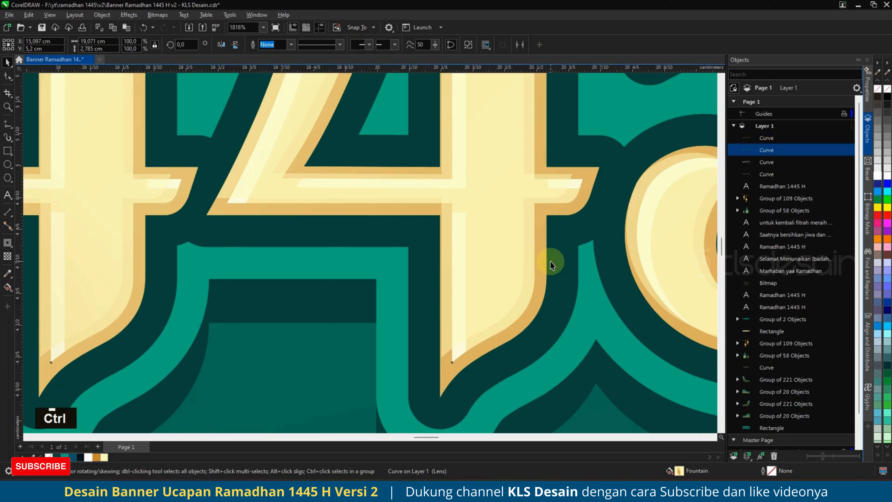
key(ctrl+Next)
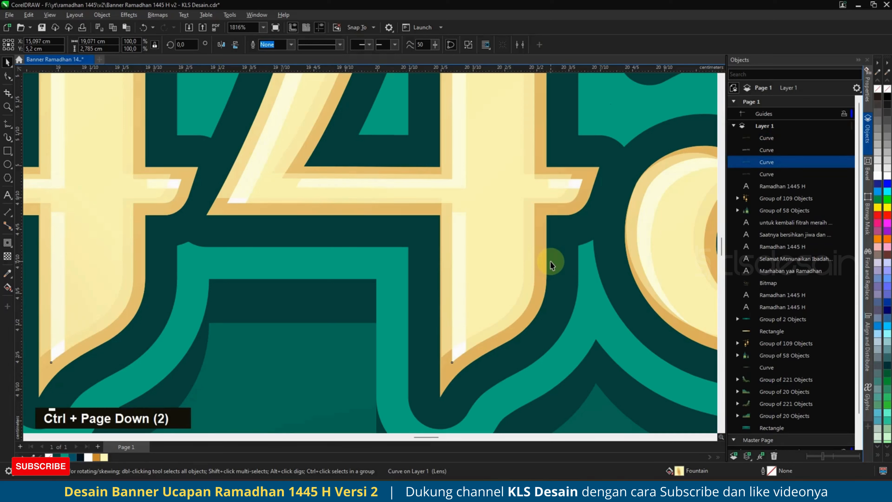
Trim it with Back Minus Front against the letter curve and fill it dark green.
shift+click(508, 215)
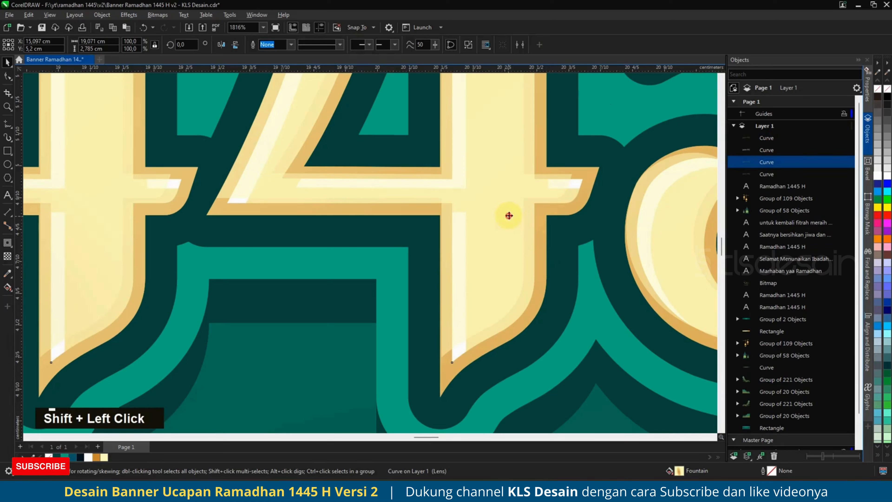
click(340, 45)
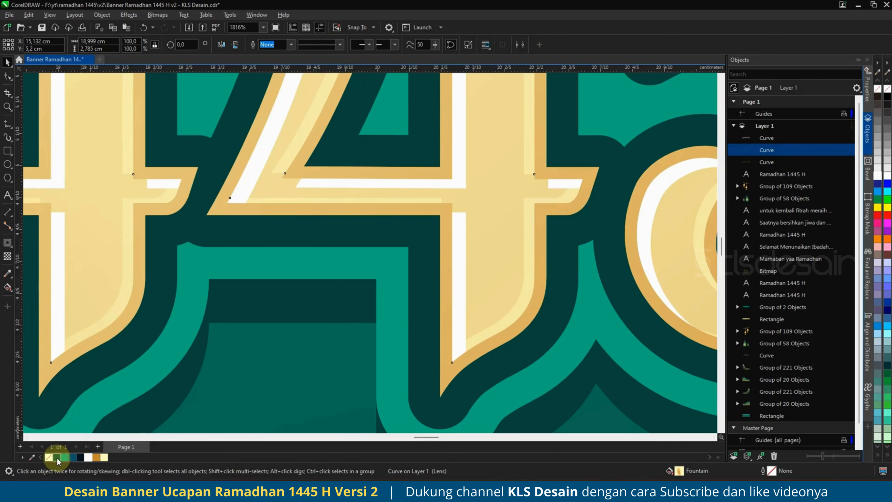
click(57, 458)
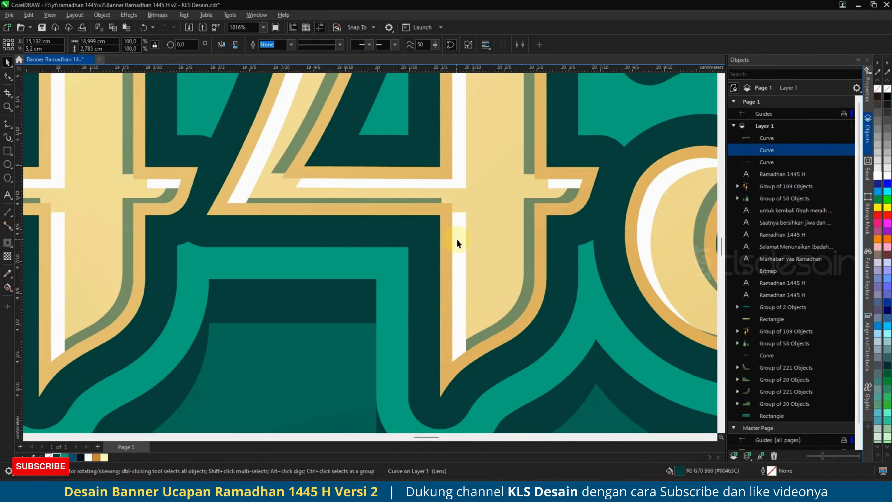
scroll(459, 240, down, 6)
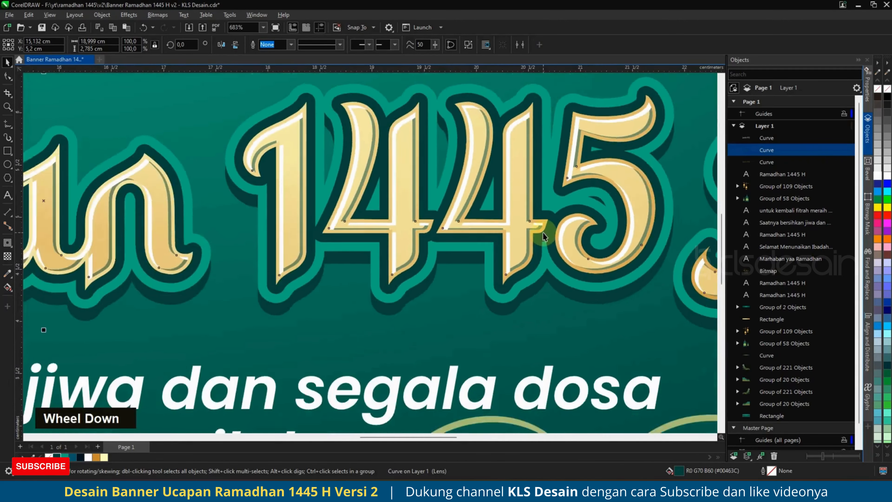
Give the shadow curve over 1445 a vertical fountain transparency and adjust where the fade ends.
scroll(543, 232, down, 3)
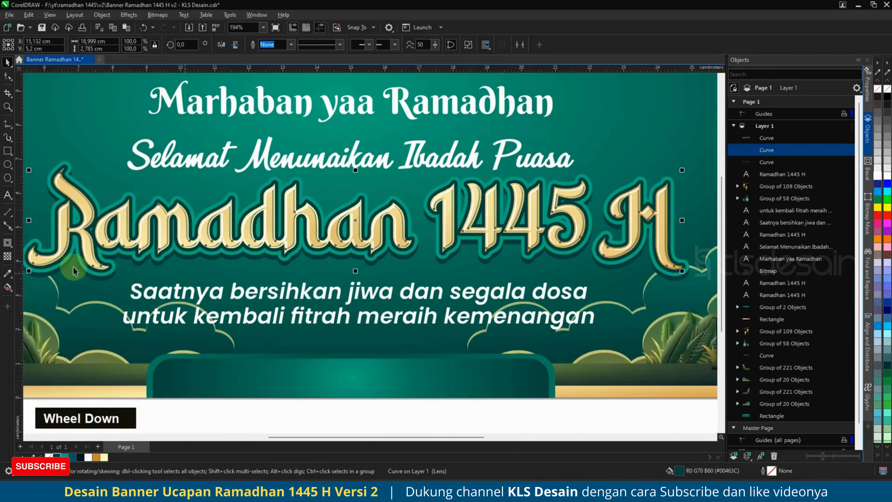
click(7, 256)
drag(461, 186, 466, 269)
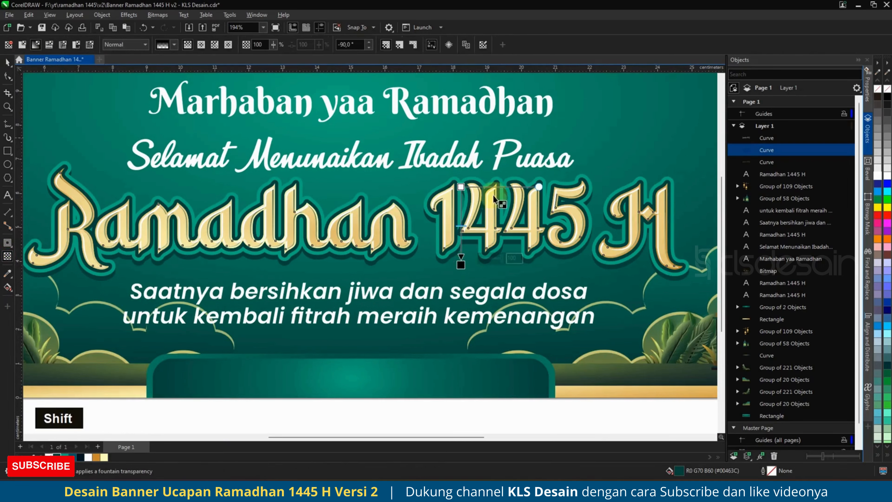
drag(460, 187, 461, 165)
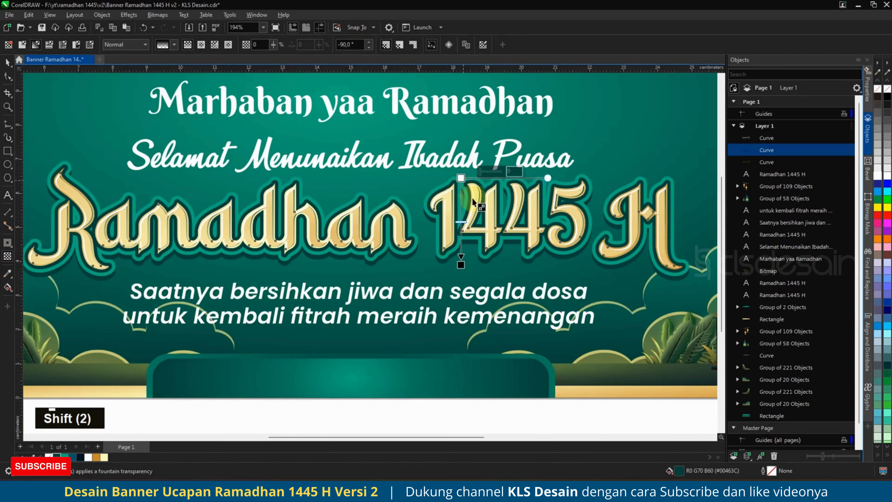
scroll(467, 222, up, 2)
scroll(467, 221, up, 1)
drag(450, 315, 472, 298)
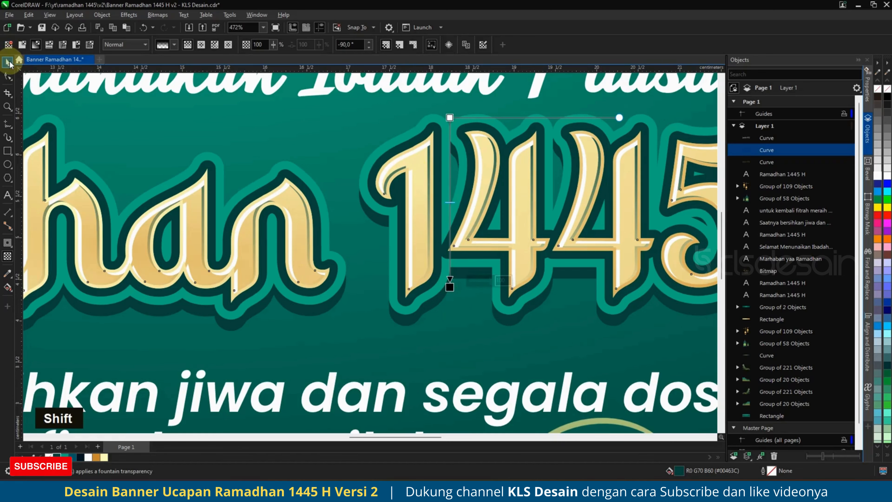
click(8, 62)
scroll(468, 198, down, 3)
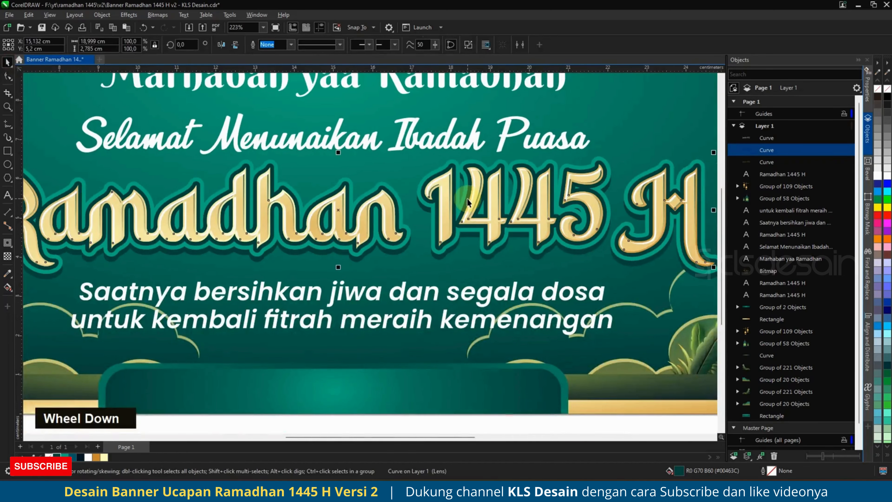
scroll(468, 198, down, 1)
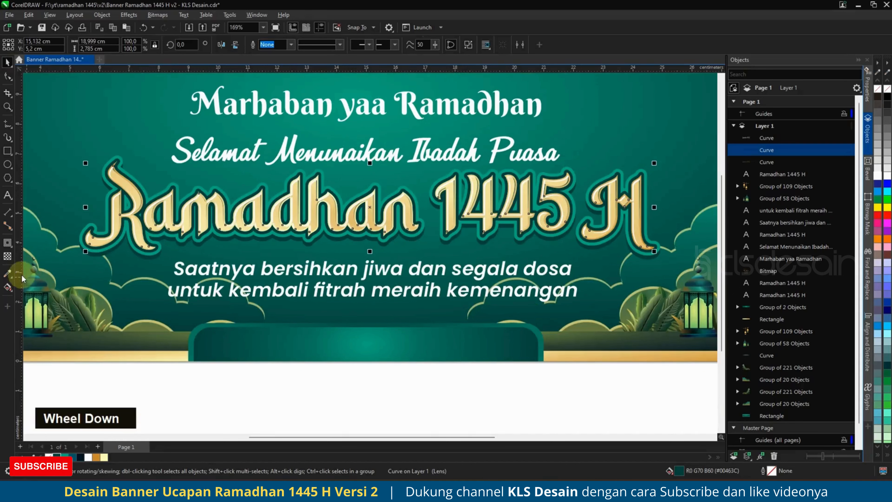
click(8, 256)
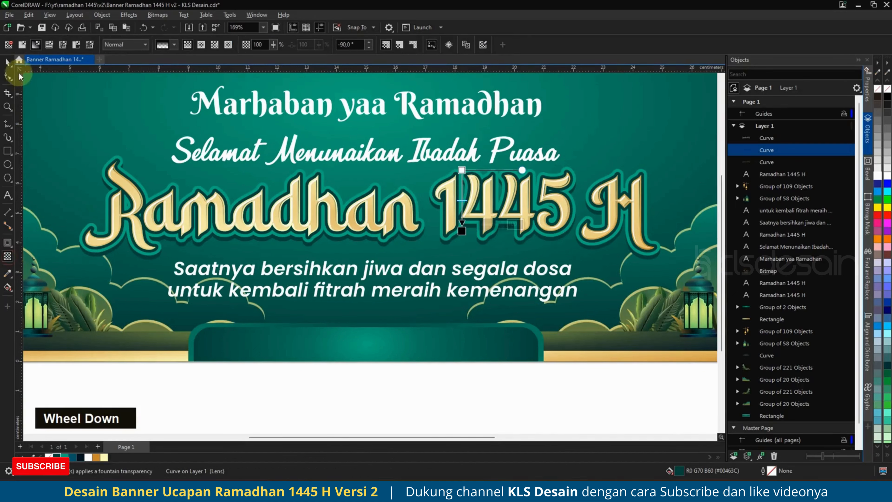
click(7, 63)
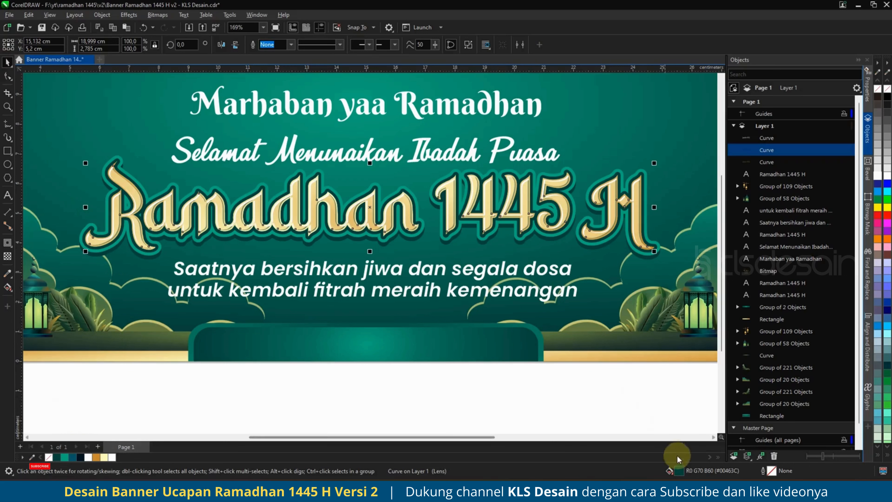
Change the curve's fill from dark green to black #000000.
double_click(466, 241)
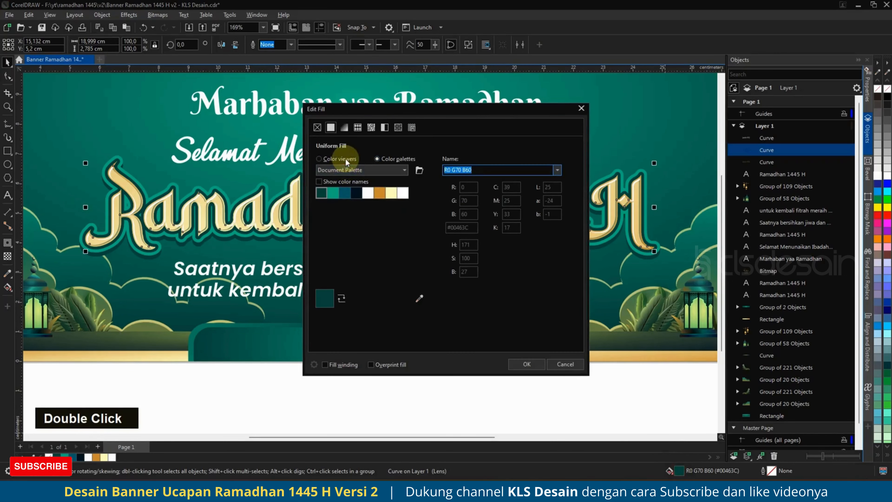
click(345, 159)
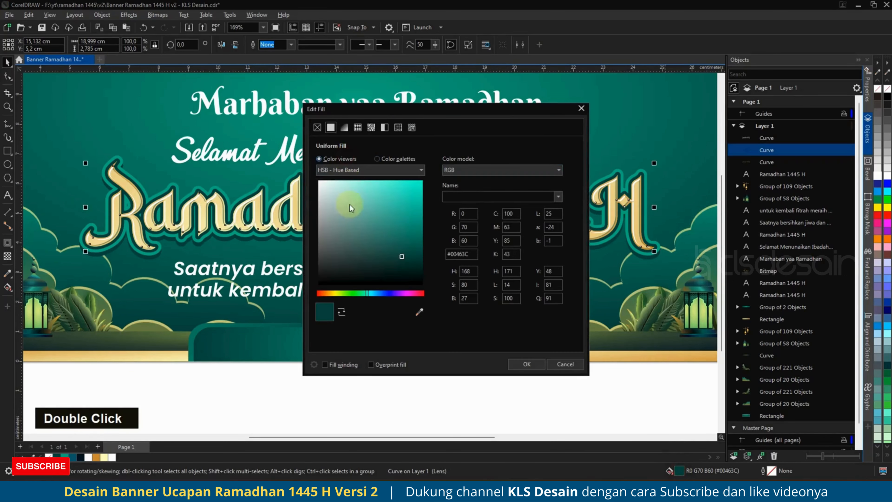
click(527, 364)
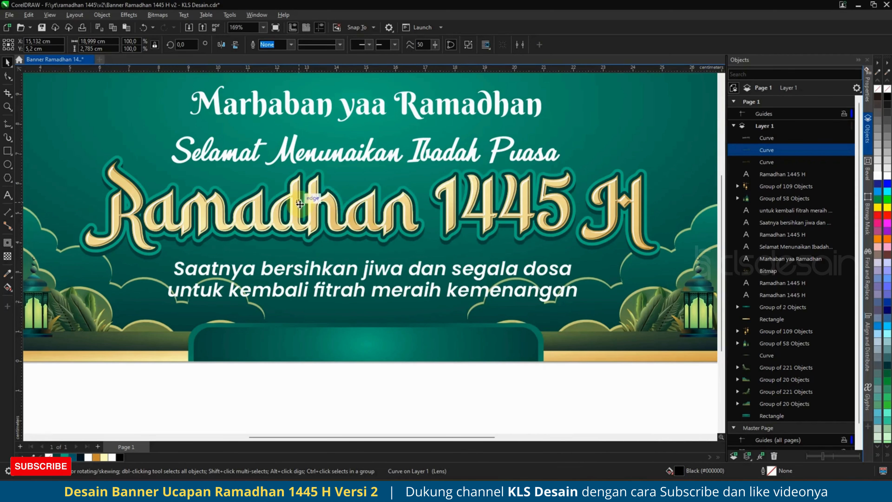
Select the Saatnya bersihkan jiwa, untuk kembali fitrah and Selamat Menunaikan Ibadah Puasa lines.
click(416, 397)
scroll(422, 209, down, 1)
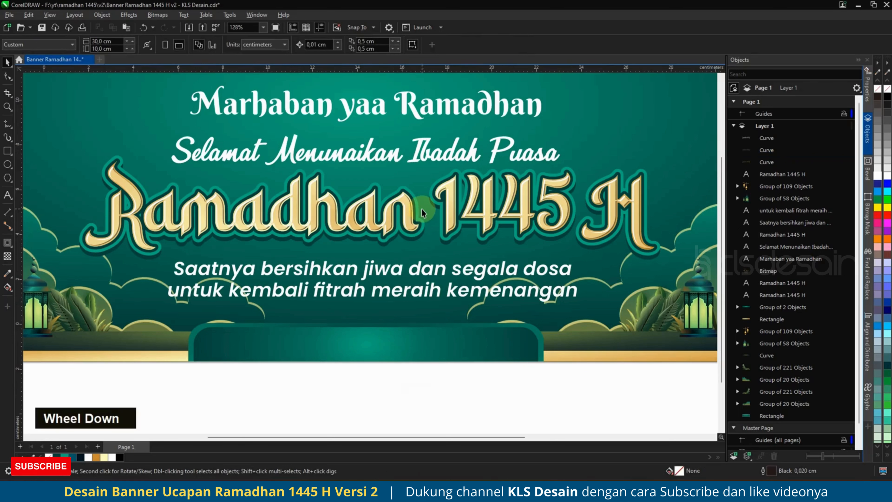
scroll(422, 208, down, 1)
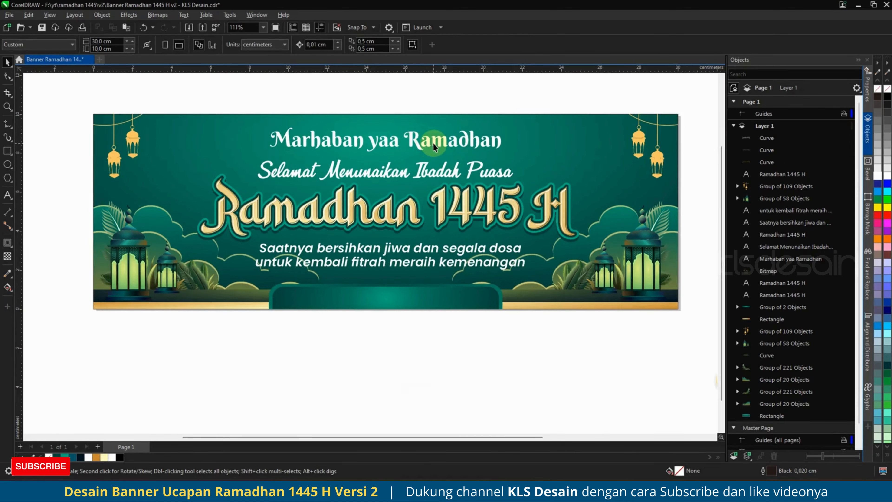
click(454, 173)
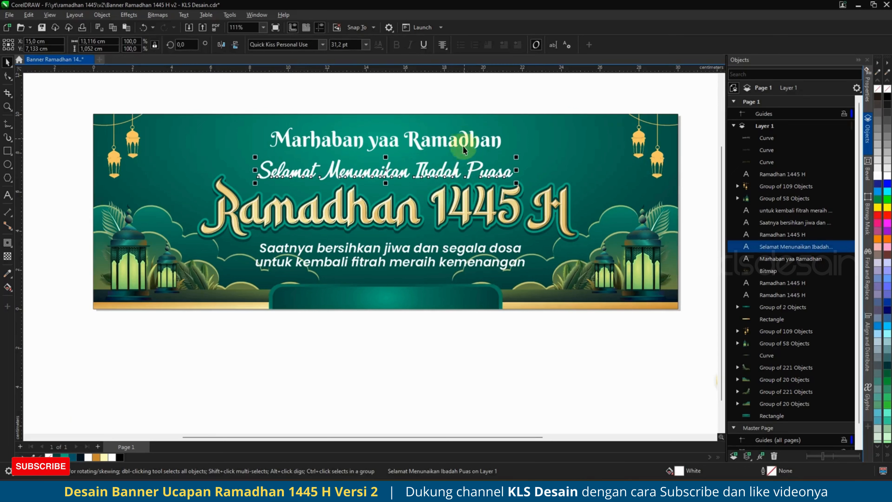
click(447, 145)
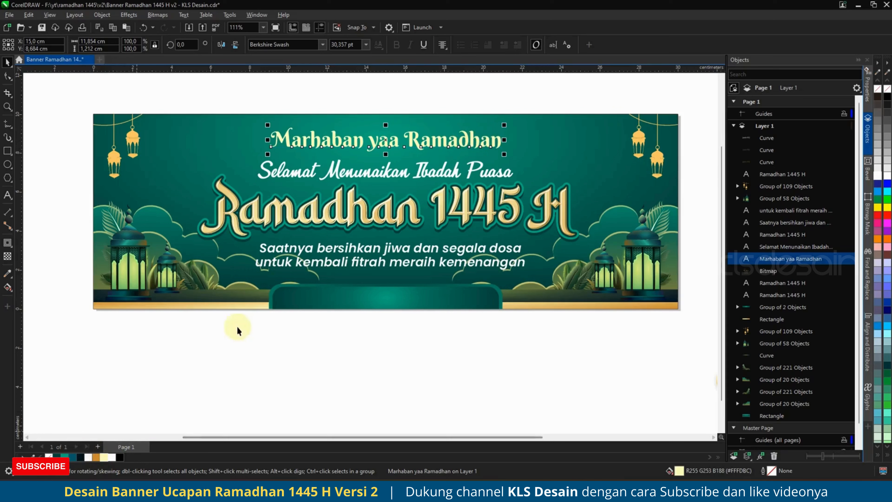
click(378, 253)
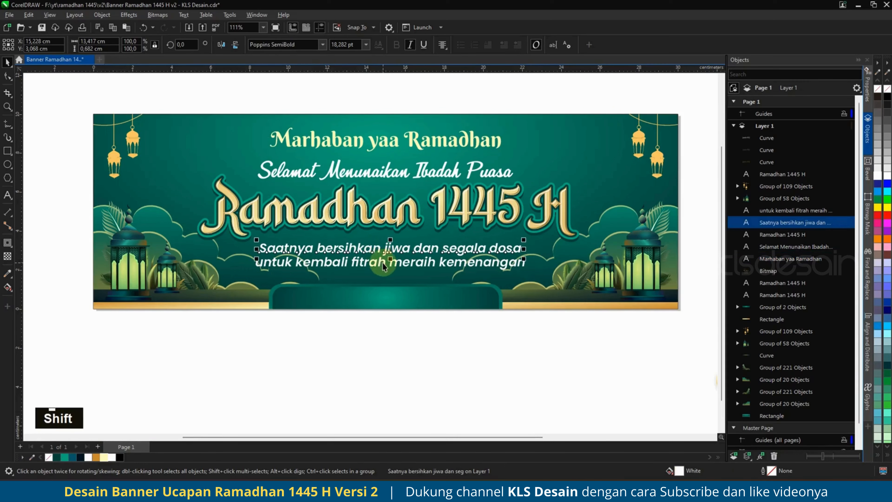
shift+click(383, 262)
shift+click(402, 172)
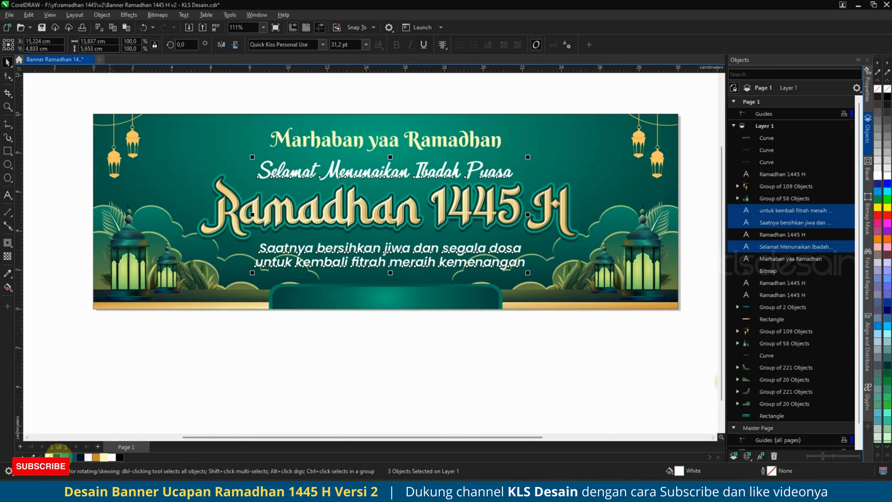
Give those lines a dark teal 0.15 cm outline with rounded corners, drawn behind the fill.
right_click(80, 457)
key(F12)
click(385, 210)
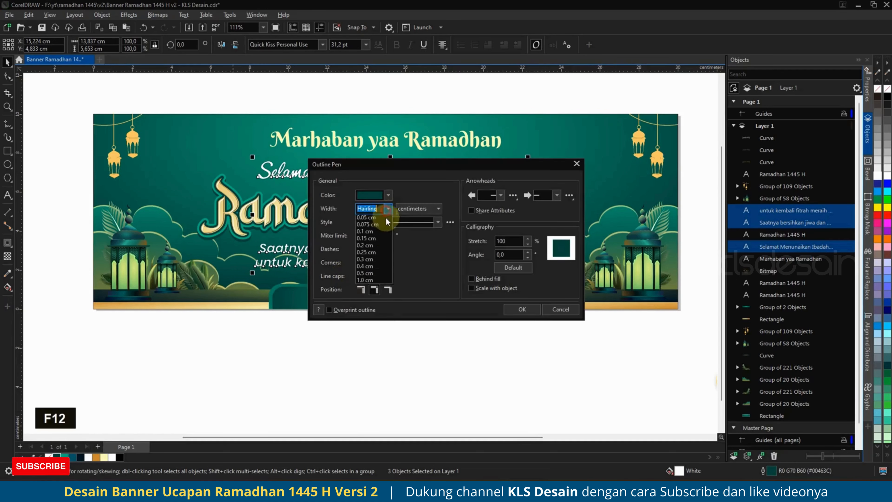
click(372, 271)
click(375, 262)
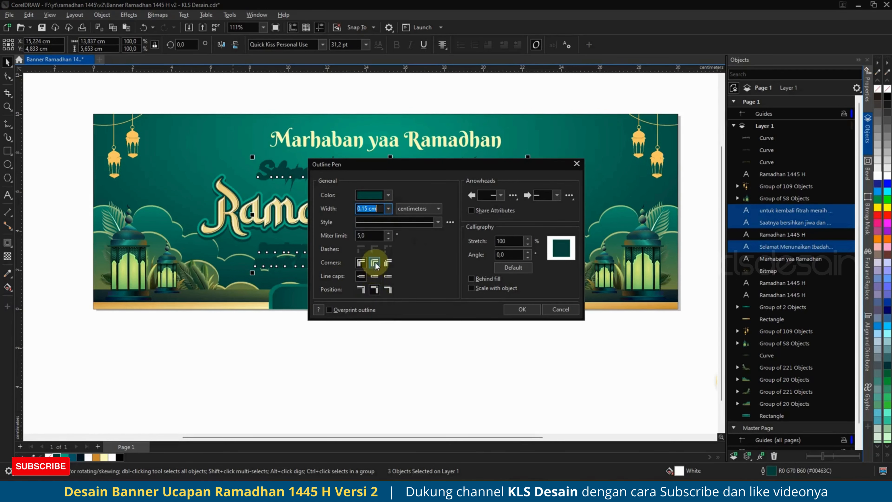
click(471, 278)
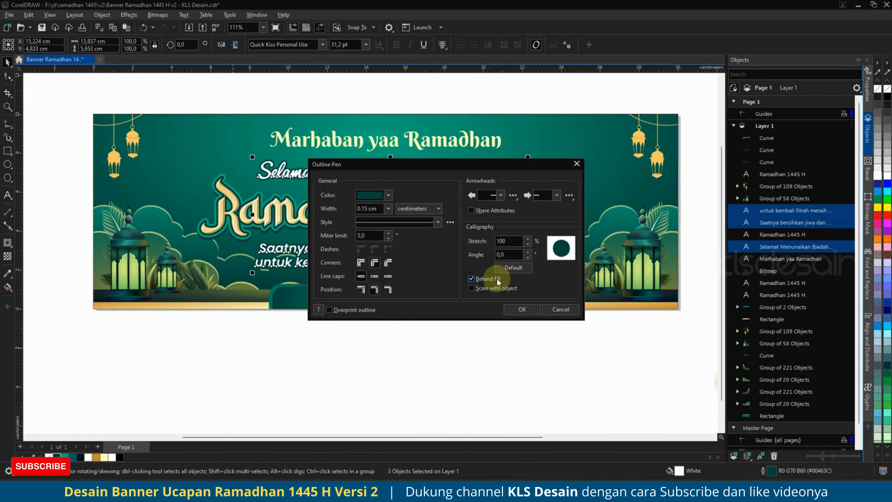
click(513, 310)
Give the Marhaban yaa Ramadhan text the same 0.15 cm dark teal outline settings.
click(435, 144)
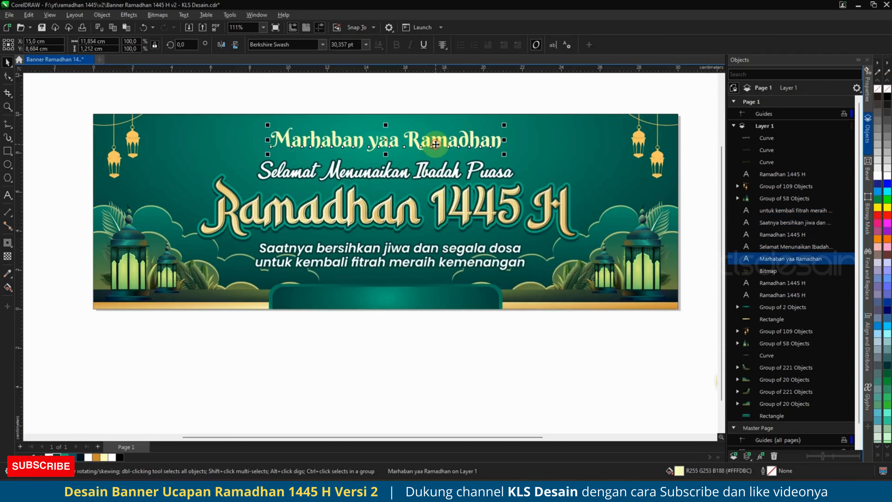
right_click(56, 457)
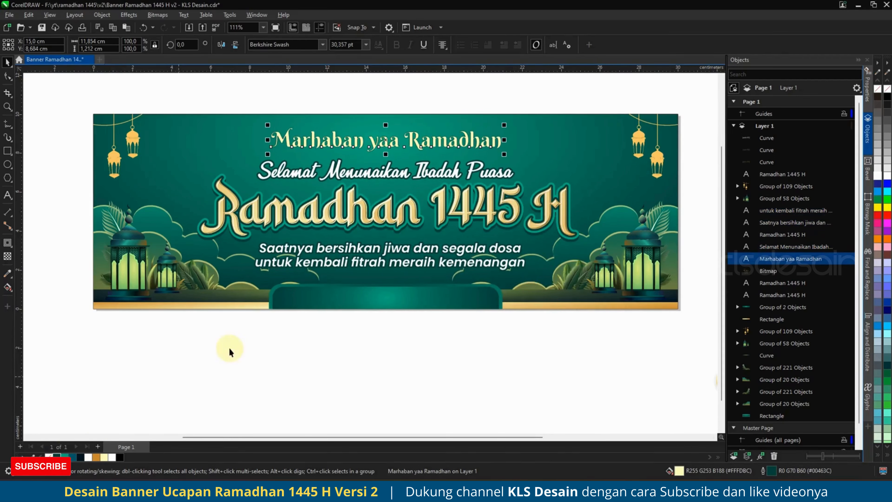
key(F12)
click(387, 209)
click(377, 273)
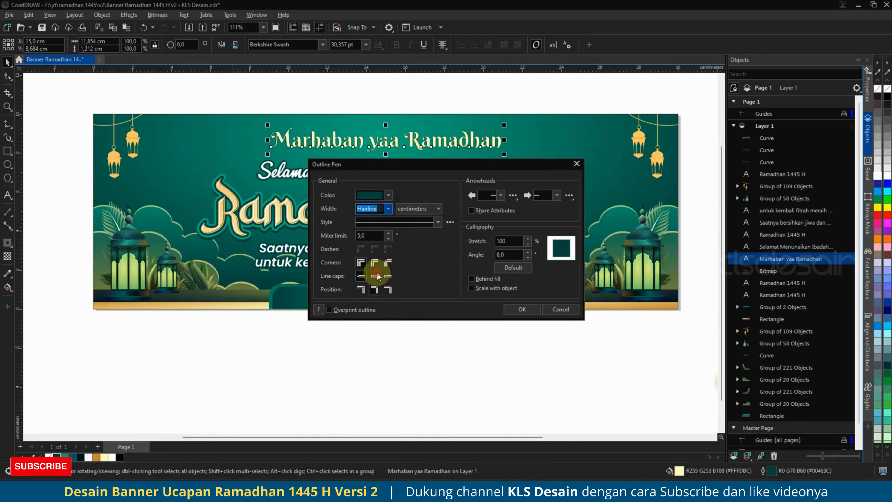
click(472, 278)
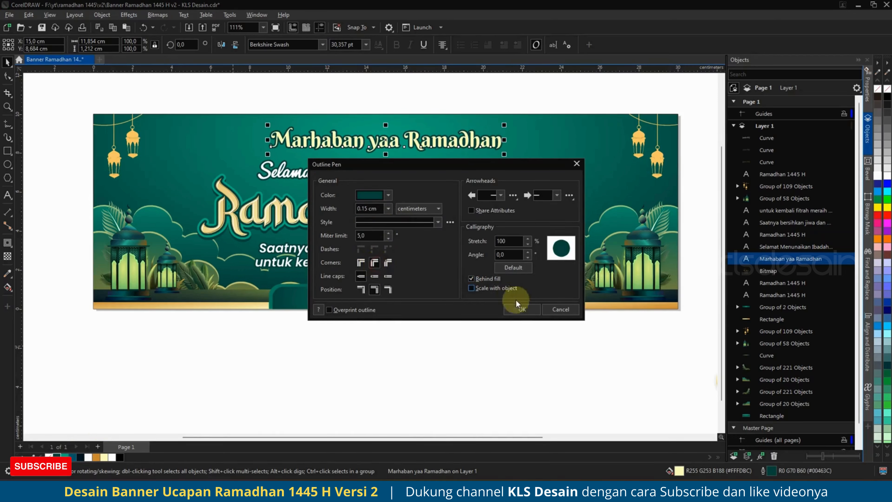
click(521, 310)
click(427, 368)
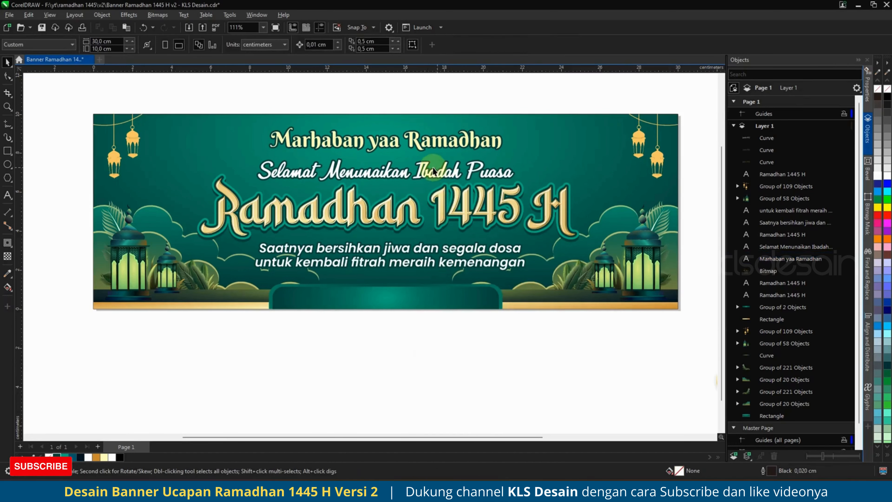
Centre the Saatnya bersihkan jiwa and untuk kembali fitrah lines on the bottom rounded rectangle.
scroll(439, 218, down, 3)
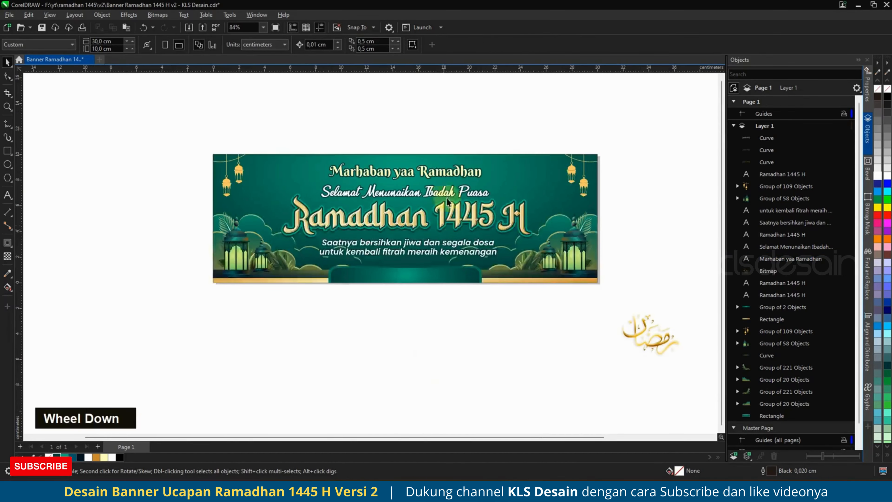
scroll(423, 172, up, 3)
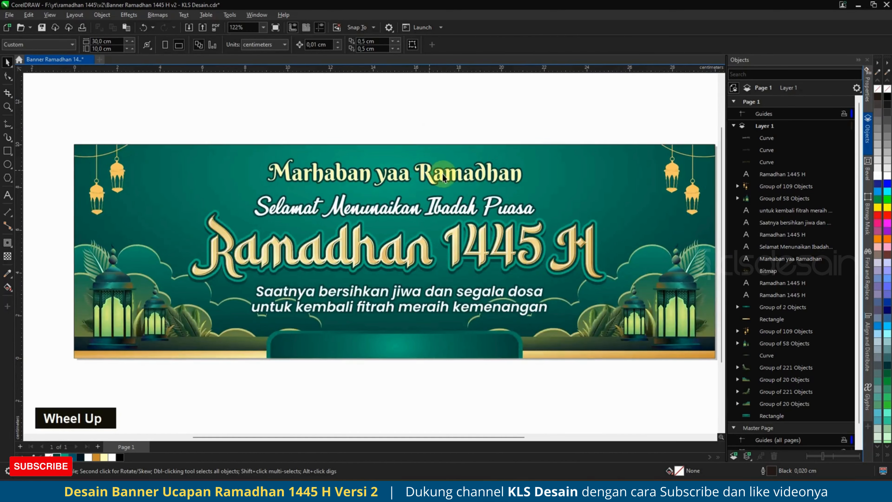
click(453, 176)
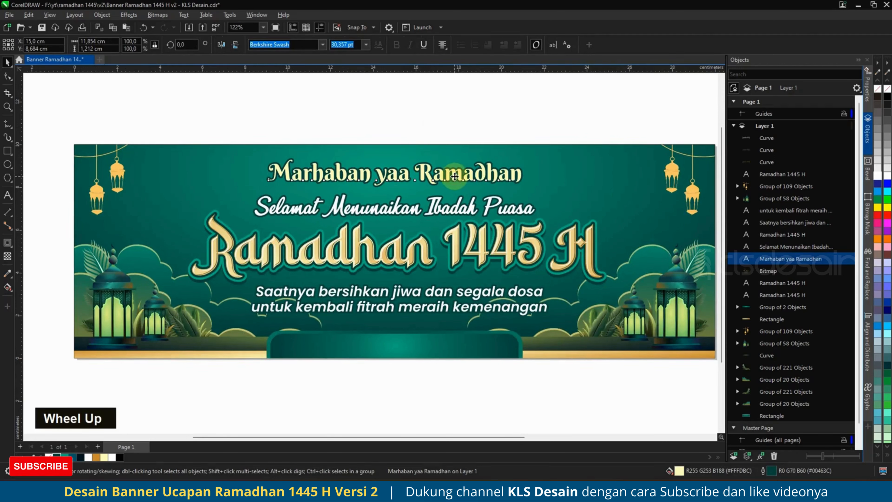
click(454, 177)
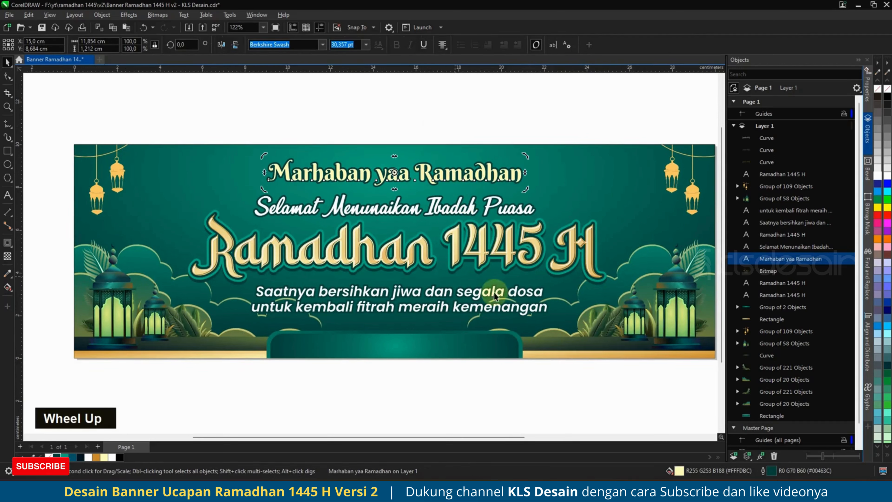
click(505, 311)
shift+click(513, 291)
shift+click(479, 347)
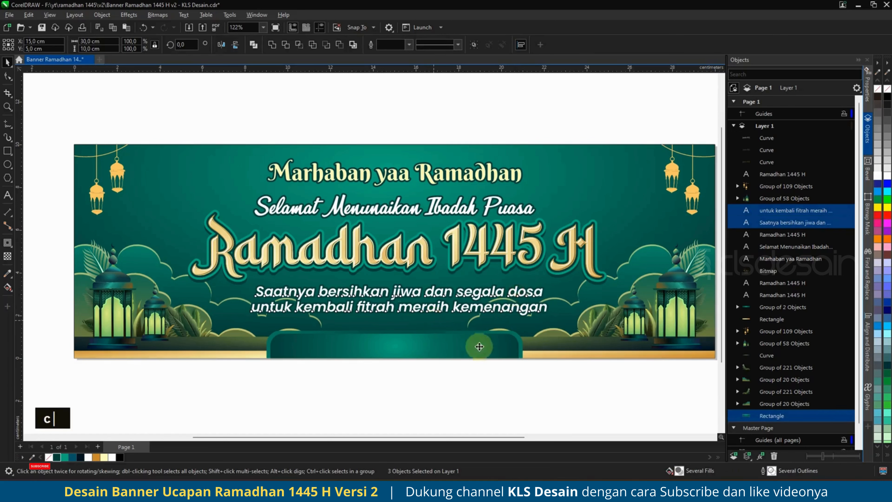
key(c)
click(514, 389)
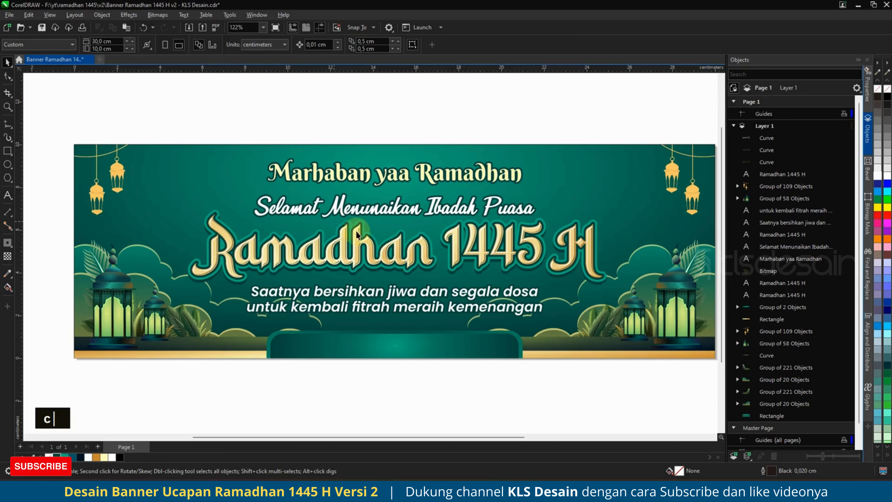
Move the gold calligraphy to the banner's top-right and shrink it to about 3.8 cm wide.
scroll(329, 259, down, 1)
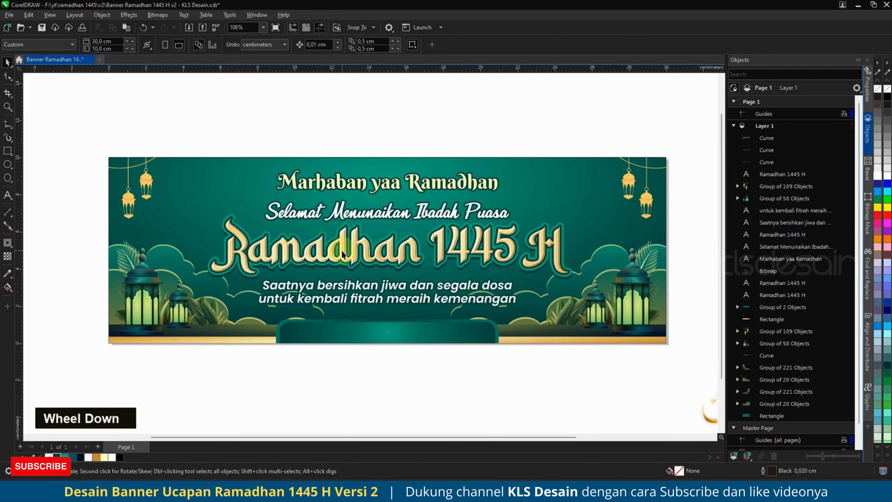
scroll(459, 285, down, 1)
click(672, 391)
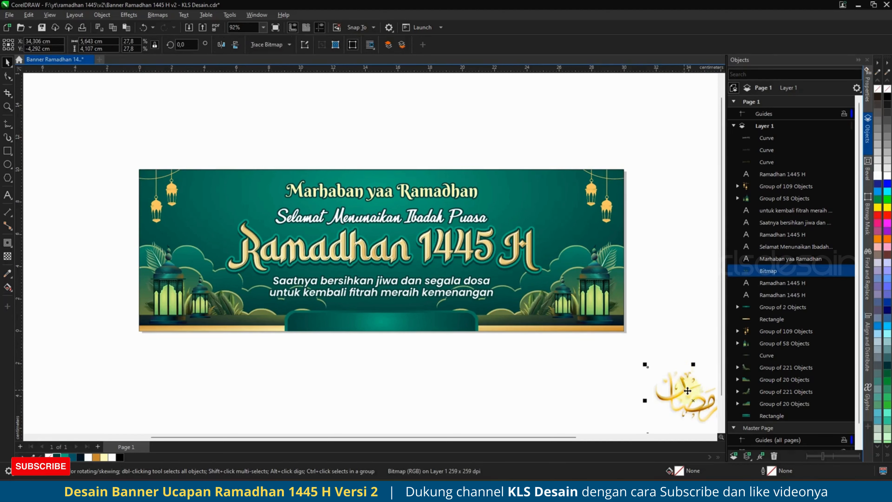
drag(688, 390, 560, 218)
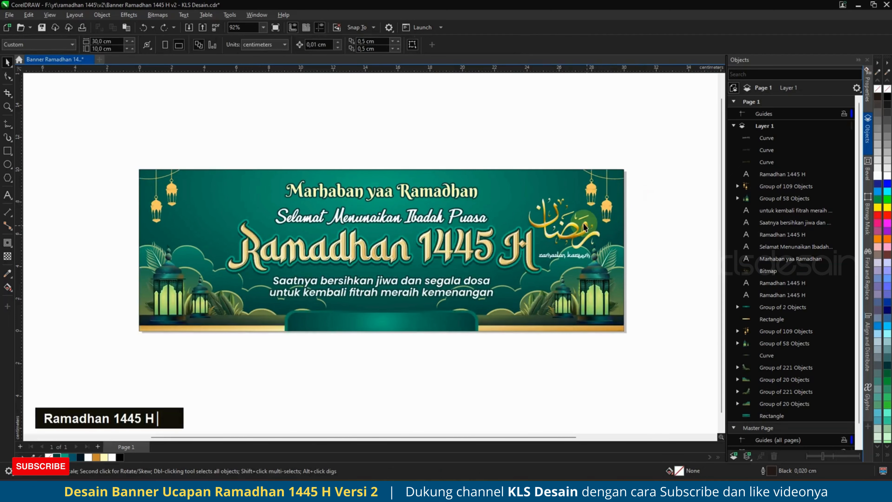
click(584, 223)
drag(605, 189, 576, 216)
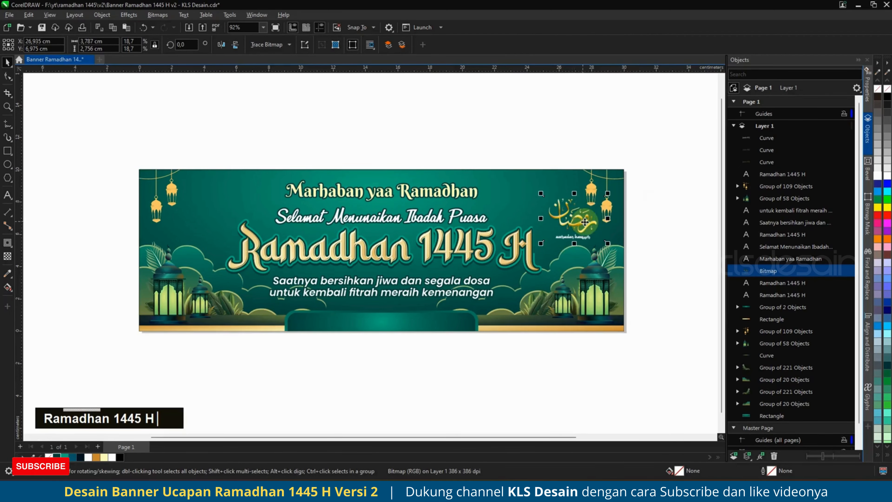
Adjust the calligraphy's height, then drag it toward the banner's left side.
scroll(561, 220, up, 3)
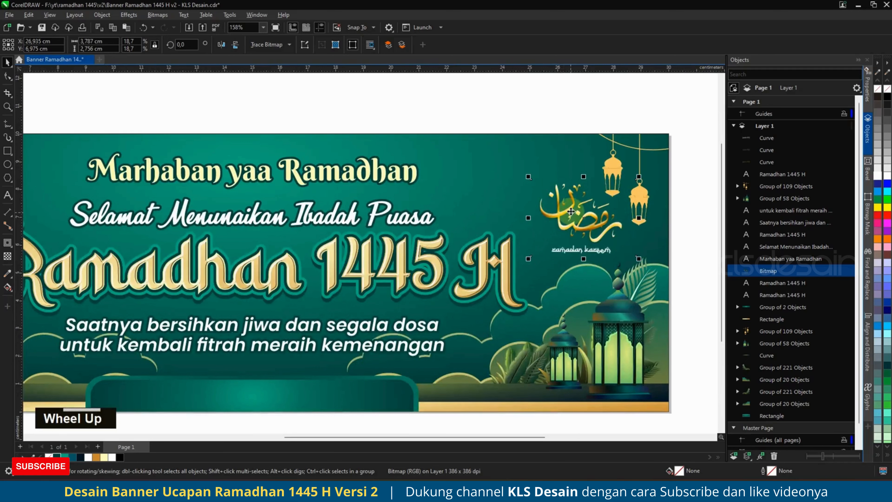
drag(572, 217, 570, 214)
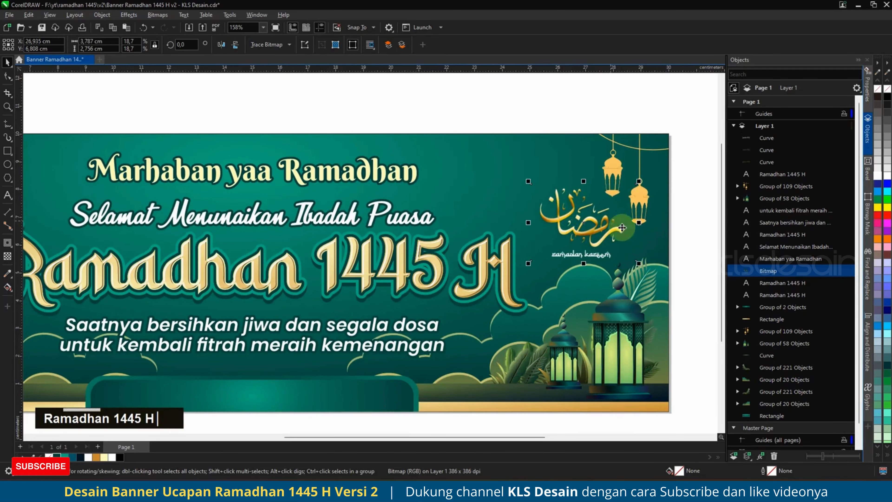
scroll(644, 259, down, 3)
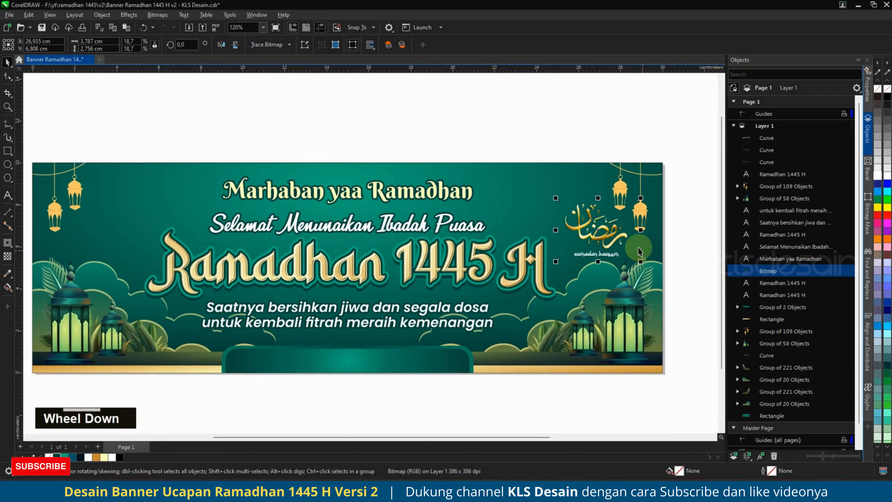
drag(603, 232, 184, 238)
Drop a calligraphy copy on the left, group both images and centre them on the banner.
shift+right_click(184, 237)
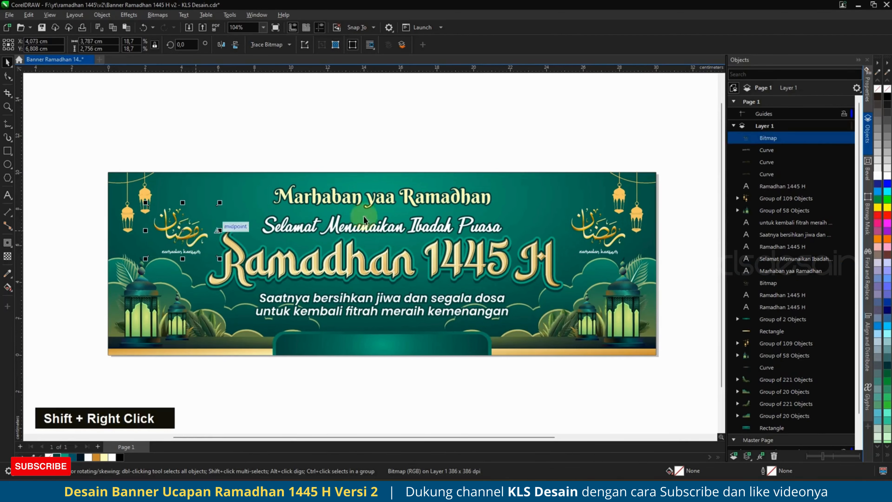
scroll(597, 231, down, 1)
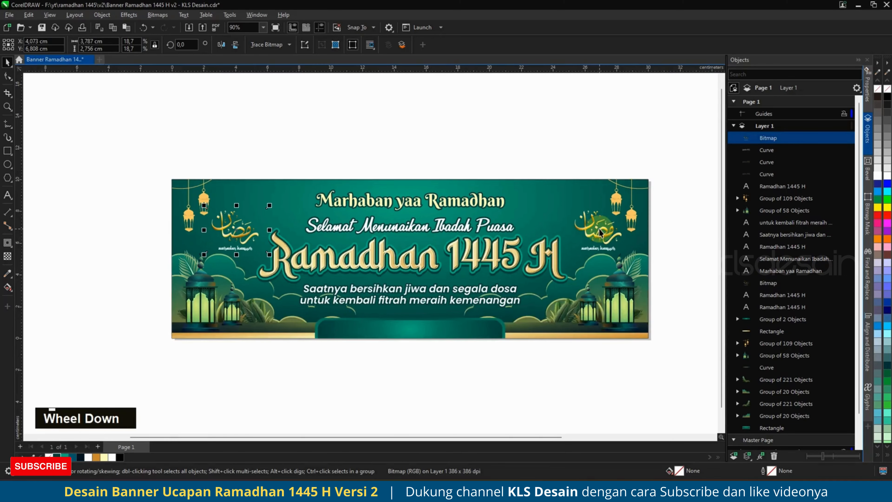
shift+click(600, 229)
key(ctrl+g)
shift+click(772, 416)
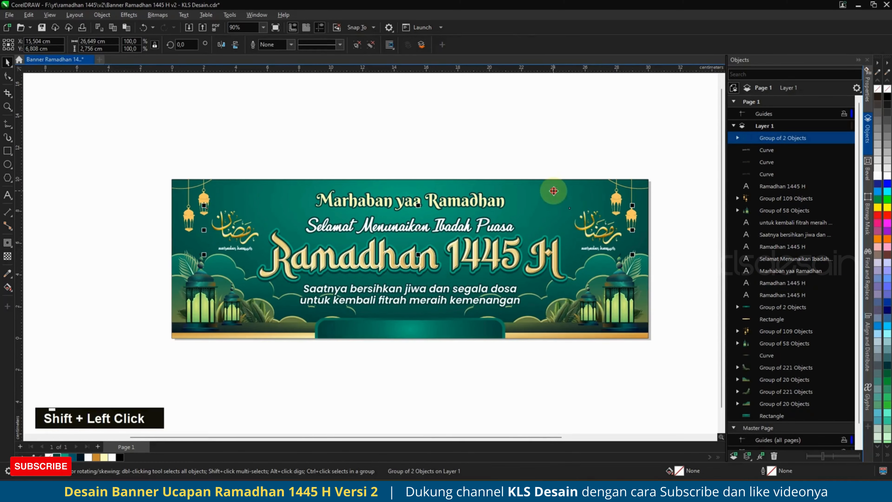
key(c)
click(543, 147)
Scale the calligraphy group to 98.5% and re-centre it on the banner.
scroll(533, 212, down, 2)
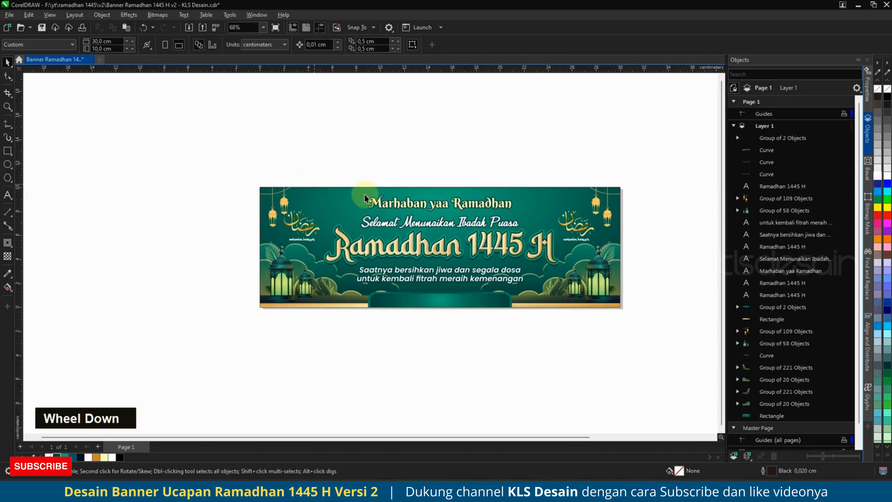
scroll(398, 212, down, 1)
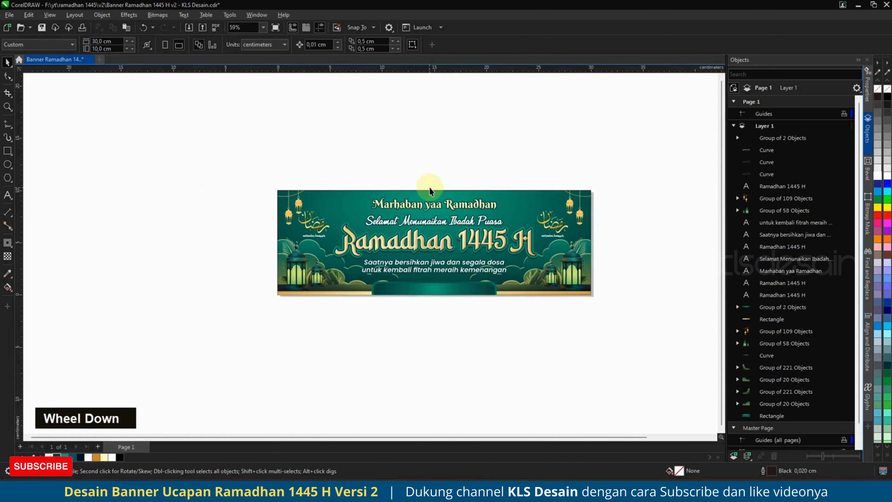
scroll(433, 188, down, 1)
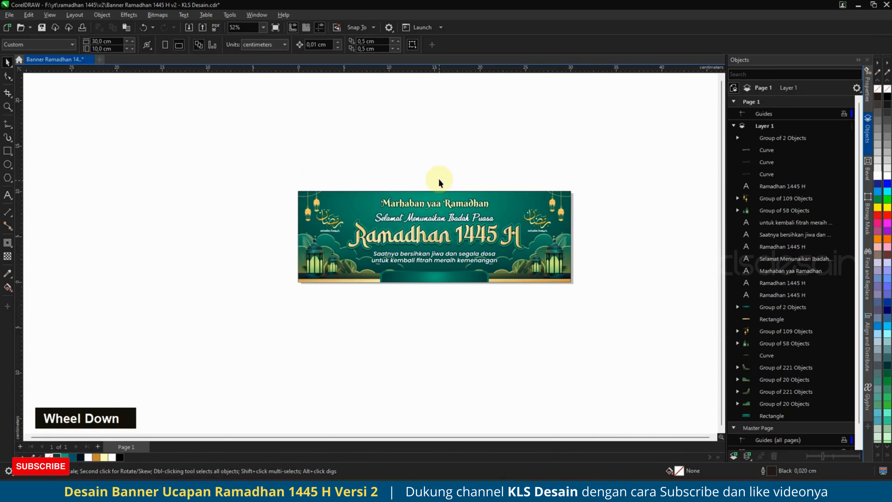
click(336, 225)
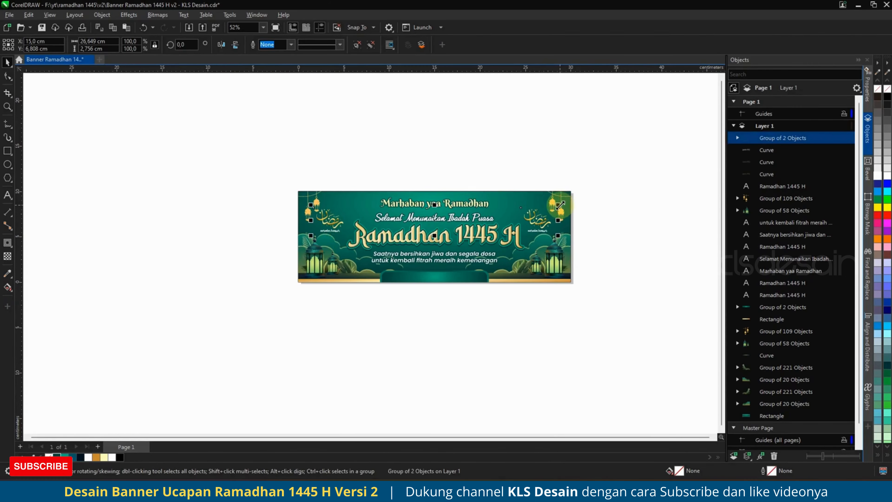
drag(561, 205, 558, 205)
shift+click(506, 199)
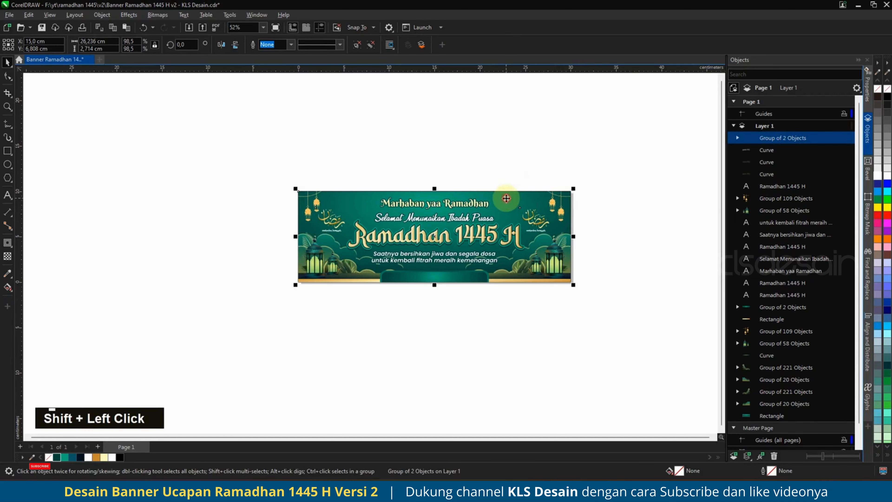
key(c)
click(477, 177)
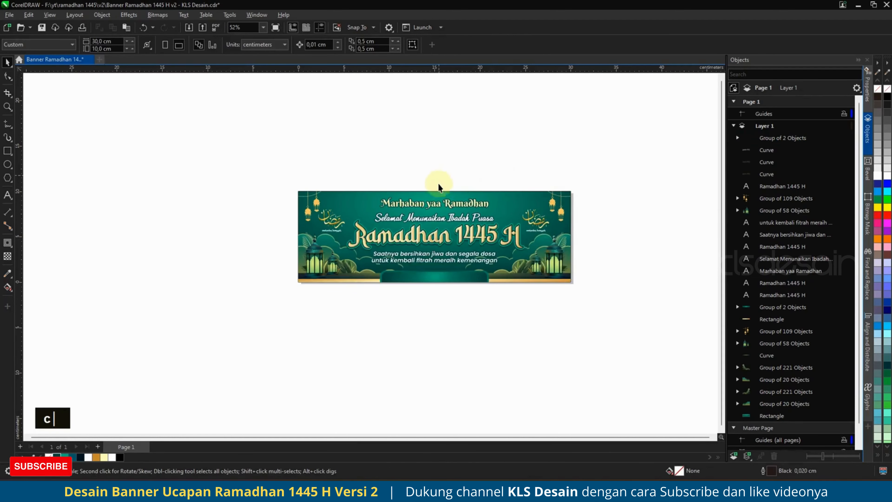
Nudge the calligraphy group slightly to the right.
click(328, 224)
scroll(330, 222, up, 3)
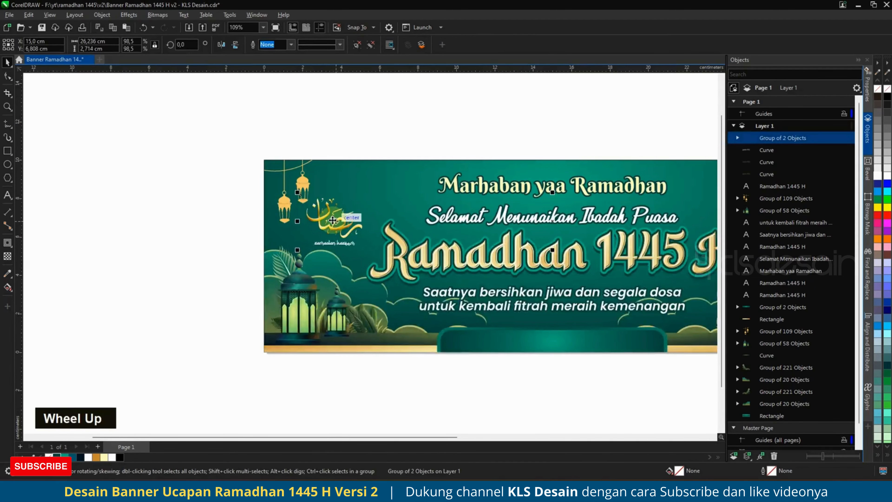
scroll(333, 220, up, 1)
drag(338, 220, 344, 219)
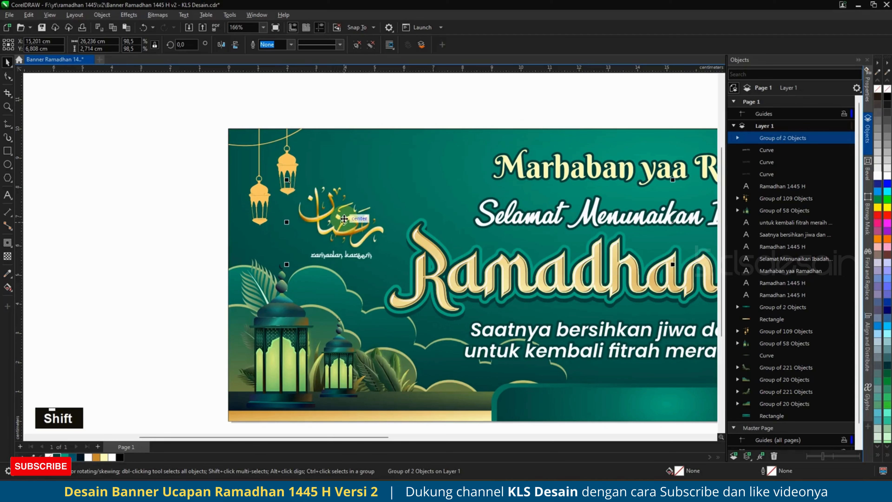
scroll(323, 241, down, 1)
scroll(323, 240, down, 1)
click(386, 125)
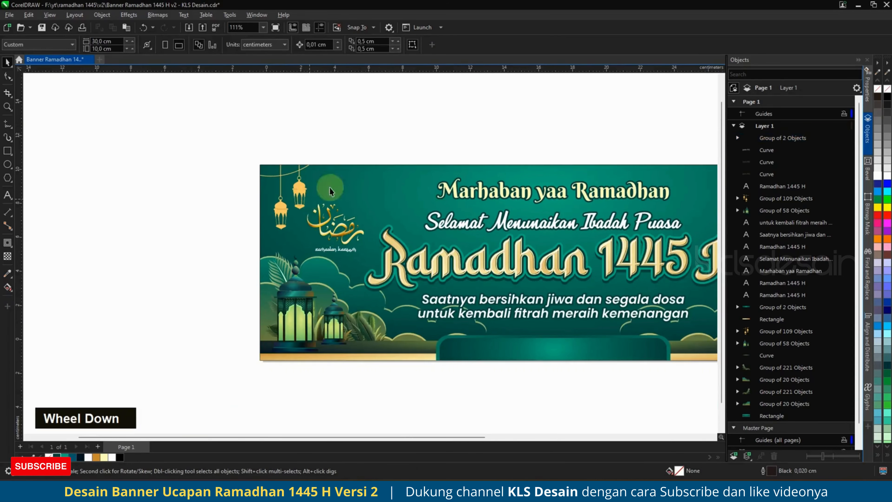
scroll(390, 140, down, 2)
click(384, 145)
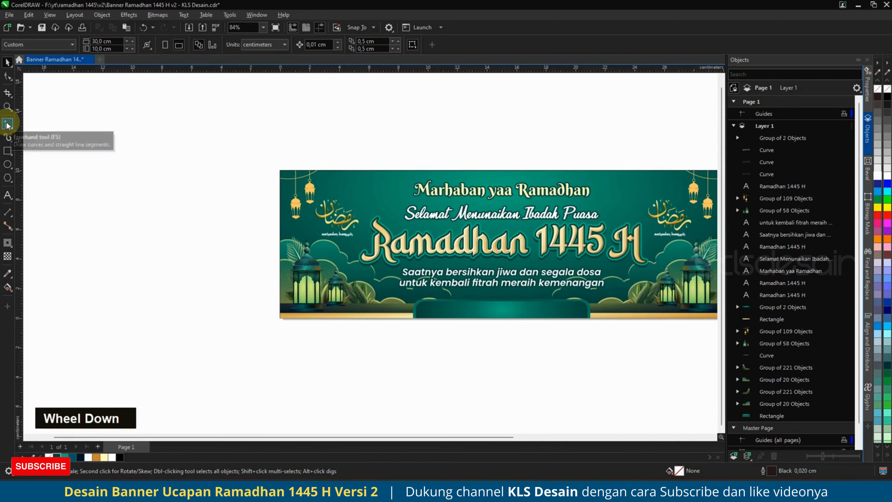
Draw the first closed curtain shape with the Bézier tool above the banner's top-left.
click(8, 135)
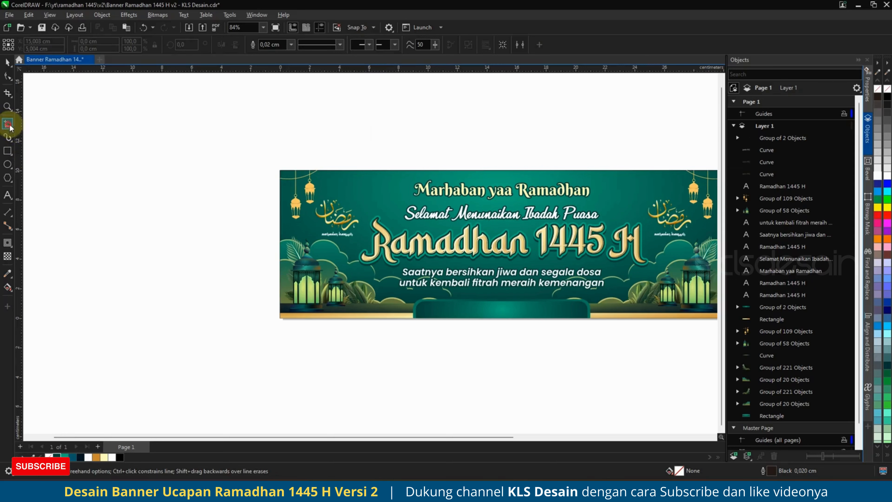
click(8, 125)
click(37, 154)
click(285, 162)
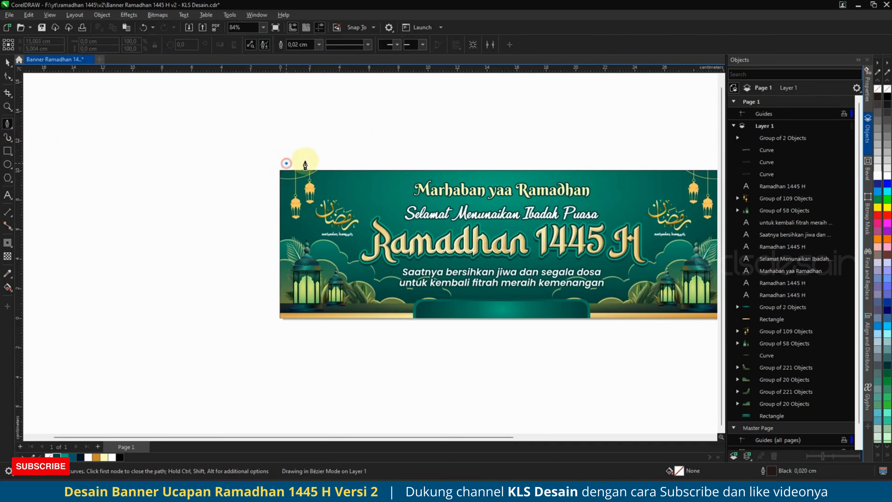
drag(339, 186, 357, 208)
drag(412, 172, 424, 145)
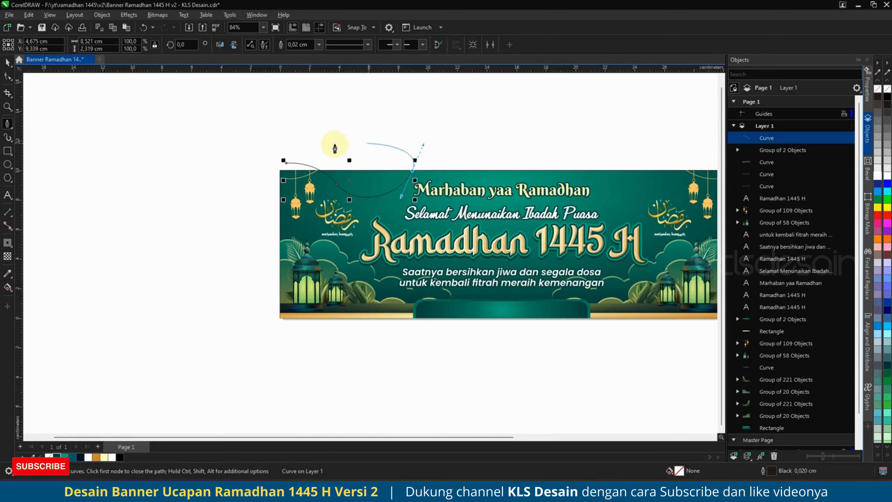
click(283, 163)
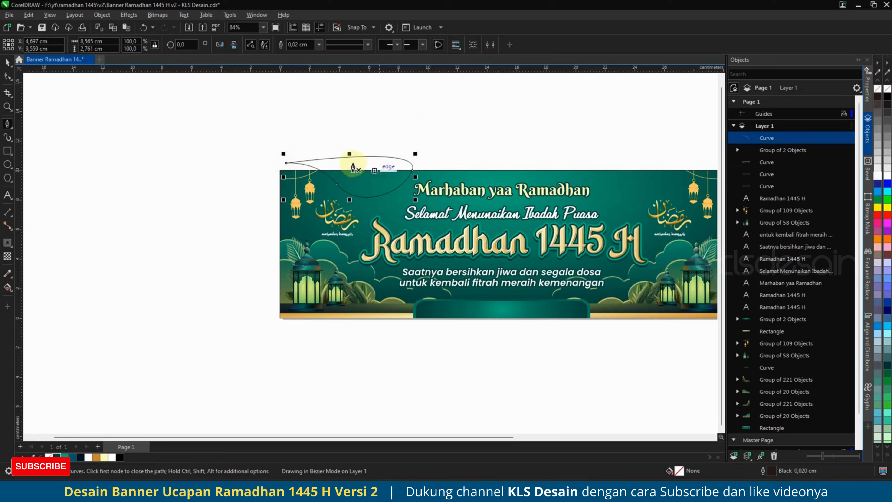
Draw a second closed curtain shape beside it and select both shapes.
click(324, 138)
drag(372, 185, 400, 187)
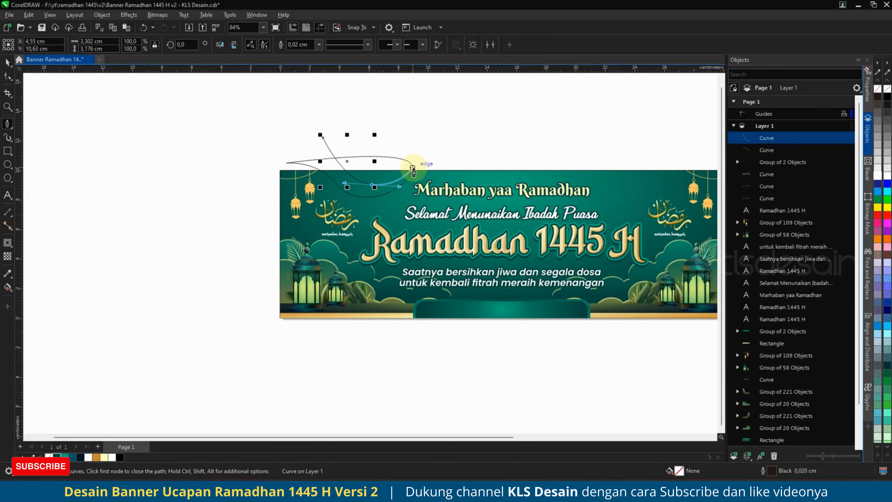
click(413, 141)
double_click(324, 144)
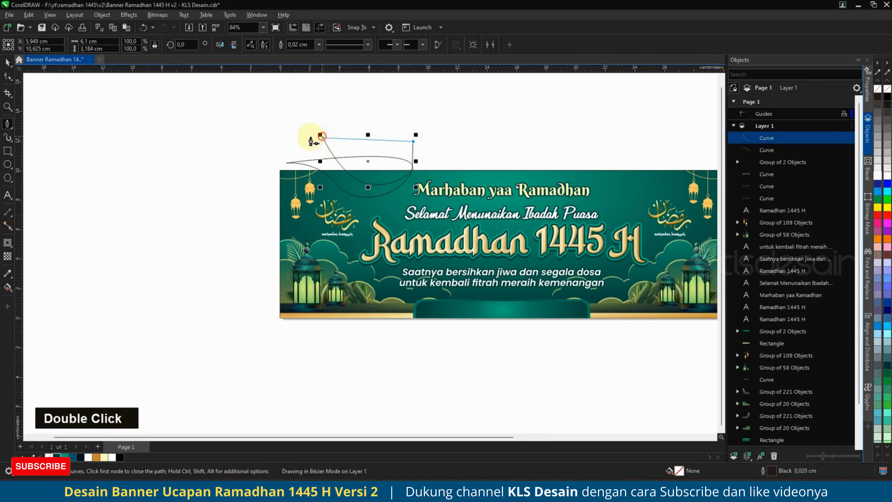
click(8, 62)
shift+click(360, 194)
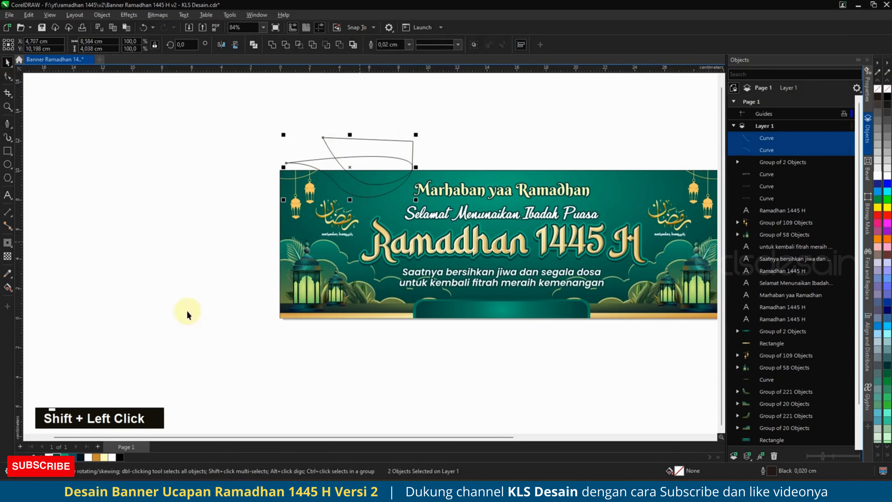
Remove the curtains' outlines, make them 50% transparent, and group them.
right_click(48, 457)
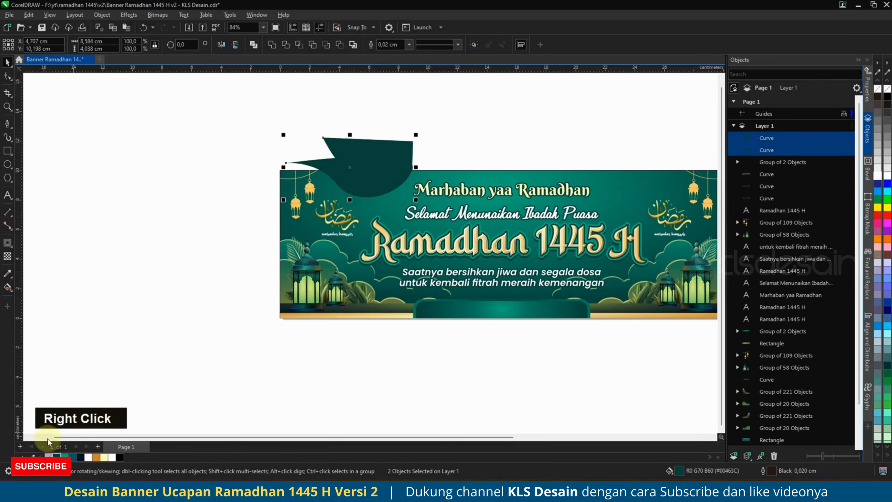
click(8, 257)
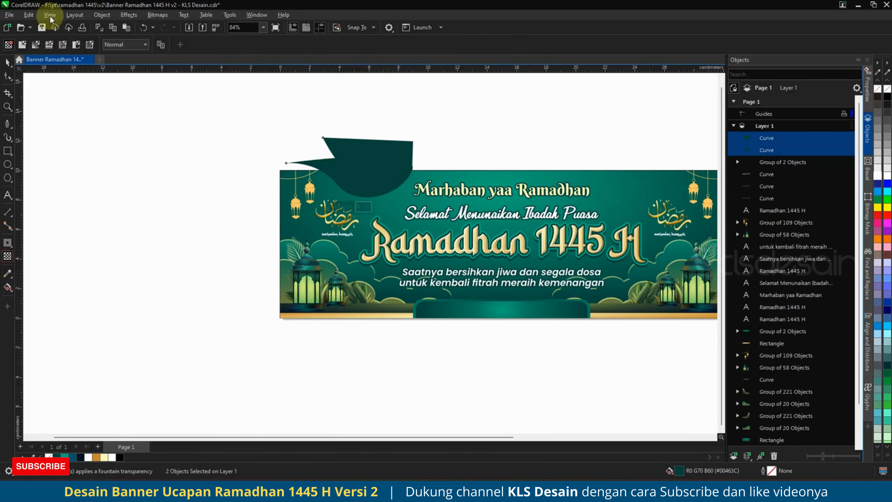
click(22, 44)
click(7, 62)
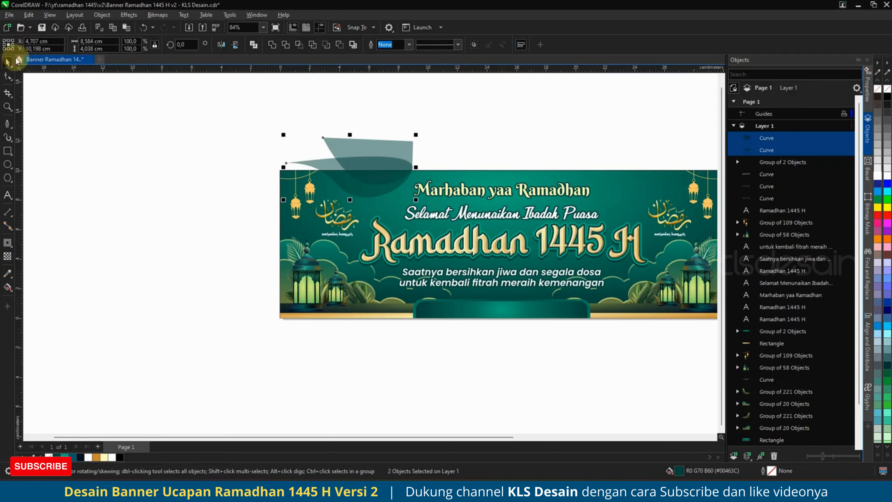
key(ctrl+g)
Place a horizontally mirrored copy at the top right, group both pairs, and centre them.
drag(344, 155, 626, 179)
shift+right_click(552, 144)
click(221, 44)
shift+click(380, 165)
key(ctrl+g)
shift+click(492, 179)
key(c)
PowerClip the curtain group inside the banner background.
right_click(623, 165)
click(533, 124)
right_click(628, 170)
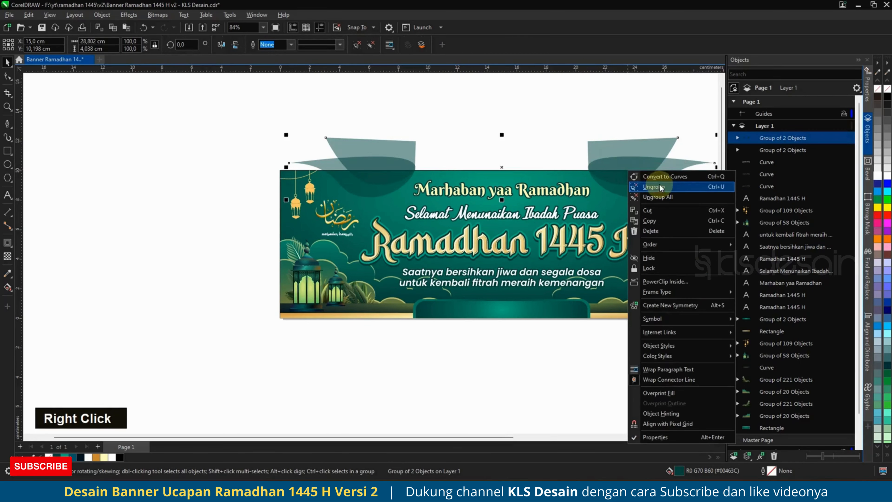
click(665, 281)
click(551, 179)
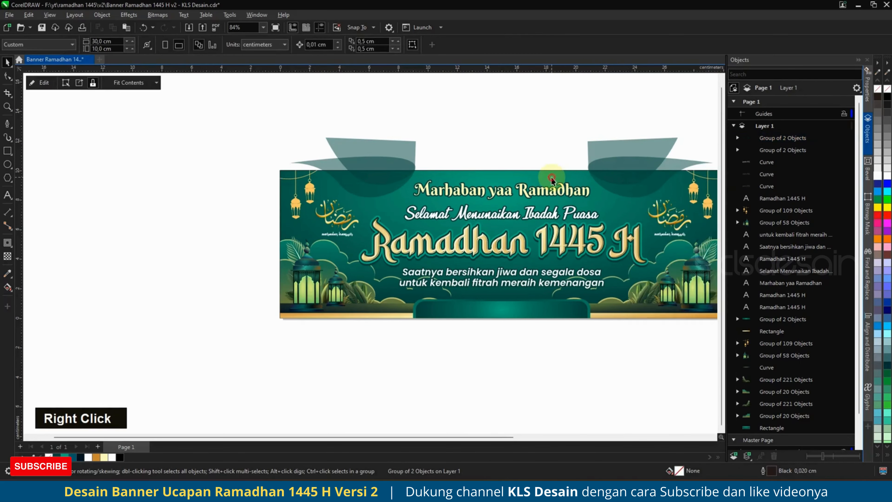
Draw a thin strip along the banner's top edge with rounded bottom corners only.
scroll(393, 202, down, 1)
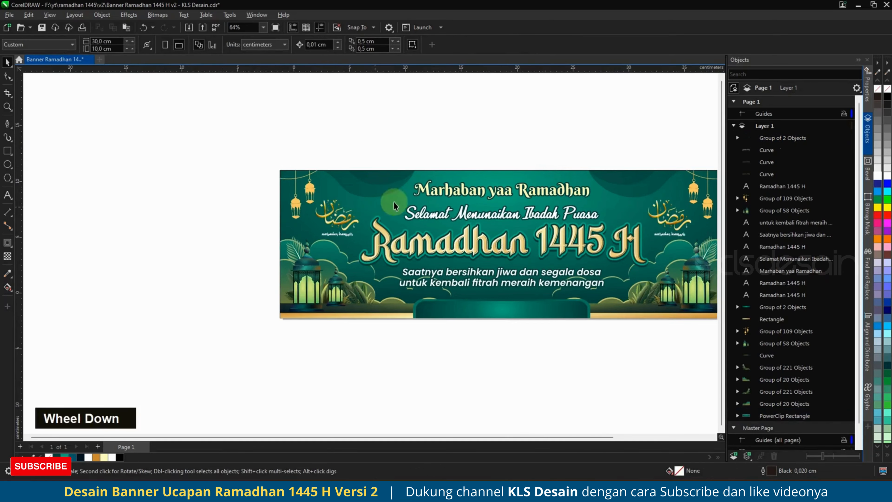
scroll(505, 172, up, 1)
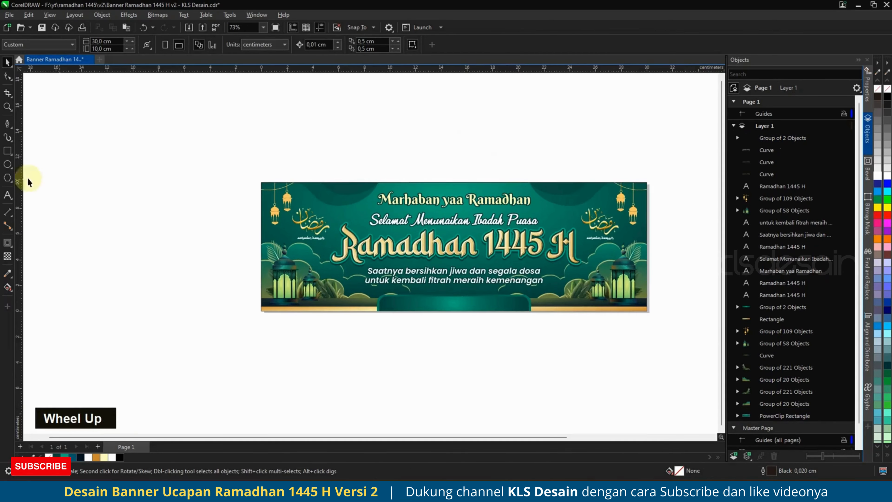
click(7, 150)
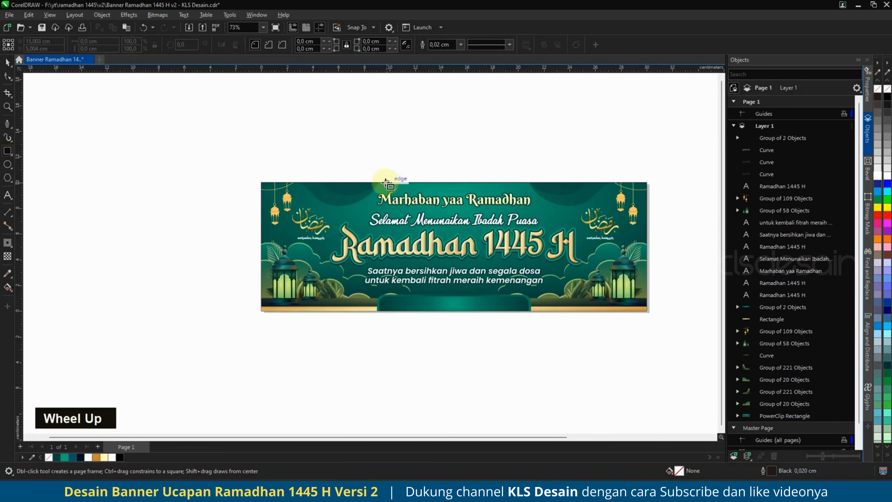
drag(377, 182, 527, 183)
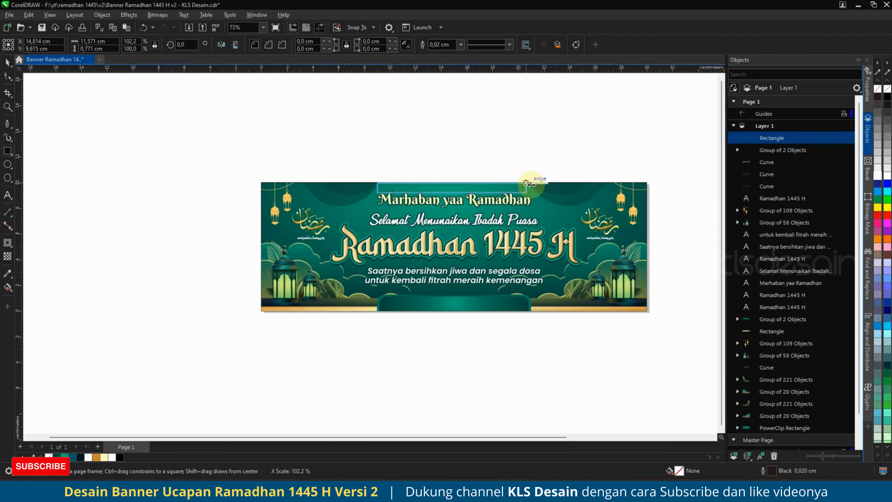
click(8, 76)
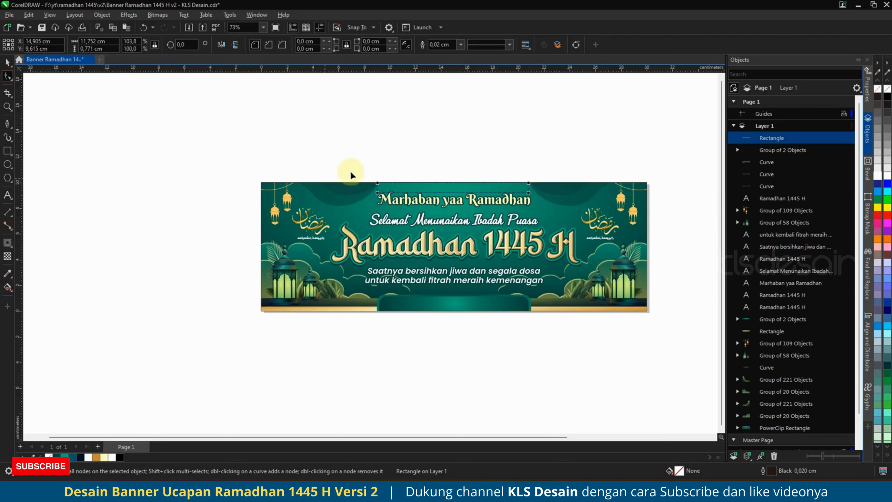
drag(377, 193, 348, 165)
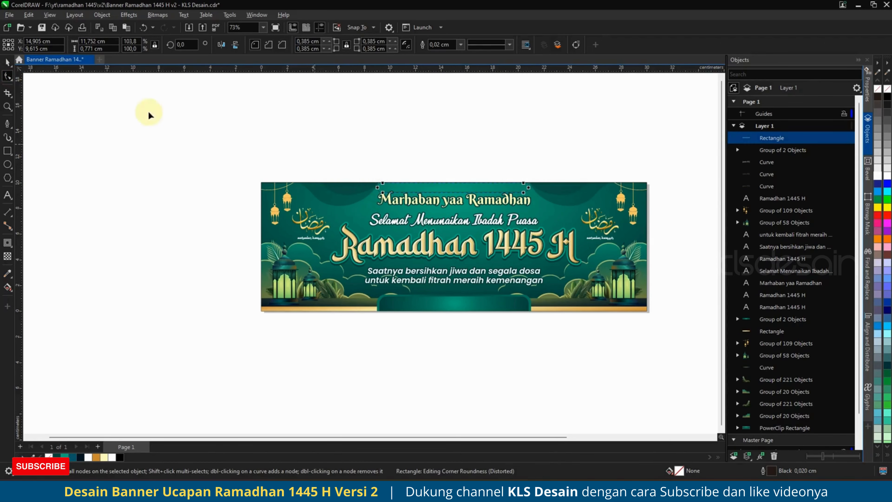
ctrl+click(383, 182)
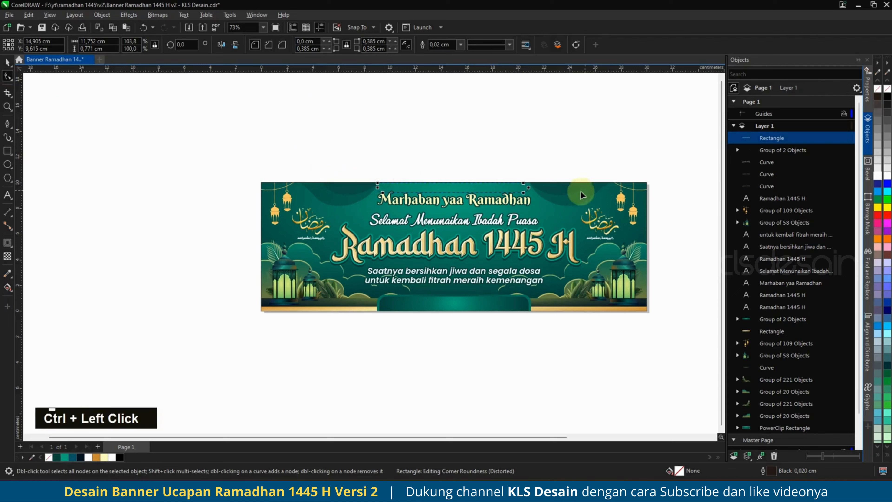
ctrl+click(525, 185)
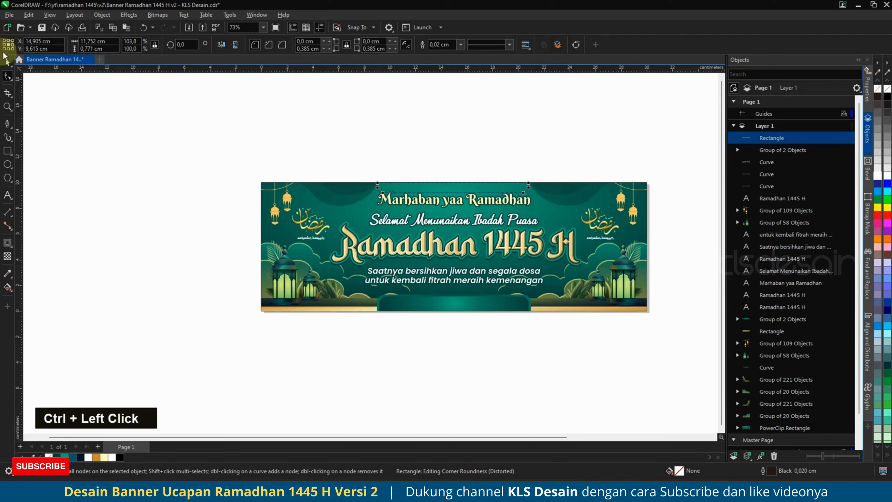
click(7, 62)
Centre the strip horizontally on the banner background and make it thinner.
scroll(517, 187, up, 3)
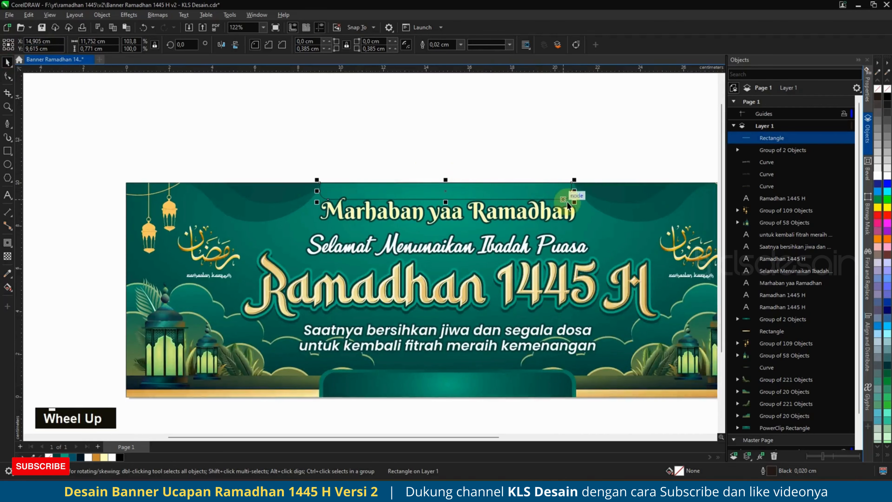
shift+click(591, 195)
key(c)
click(447, 203)
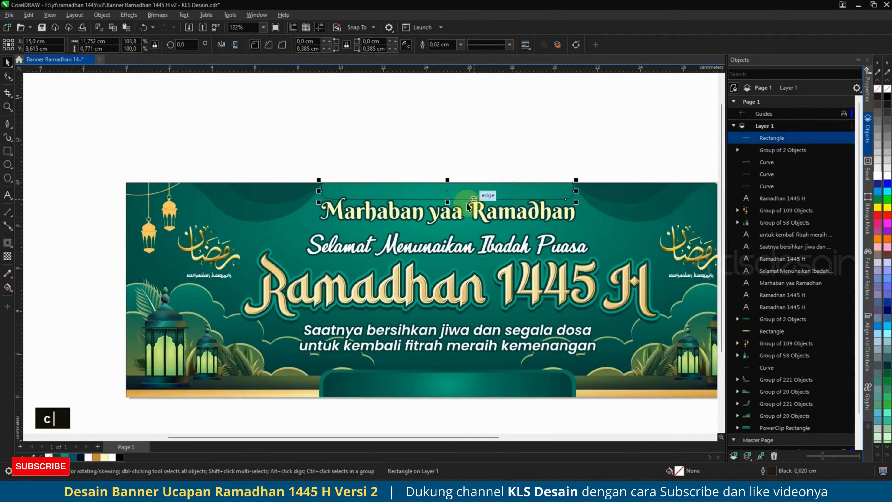
drag(447, 202, 447, 196)
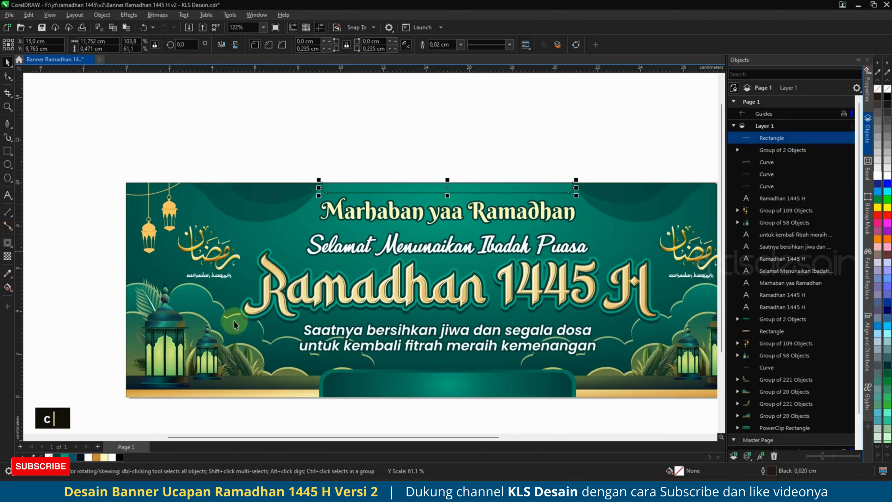
Fill the strip dark green #00463C, remove its outline, and make it transparent.
click(56, 458)
right_click(49, 458)
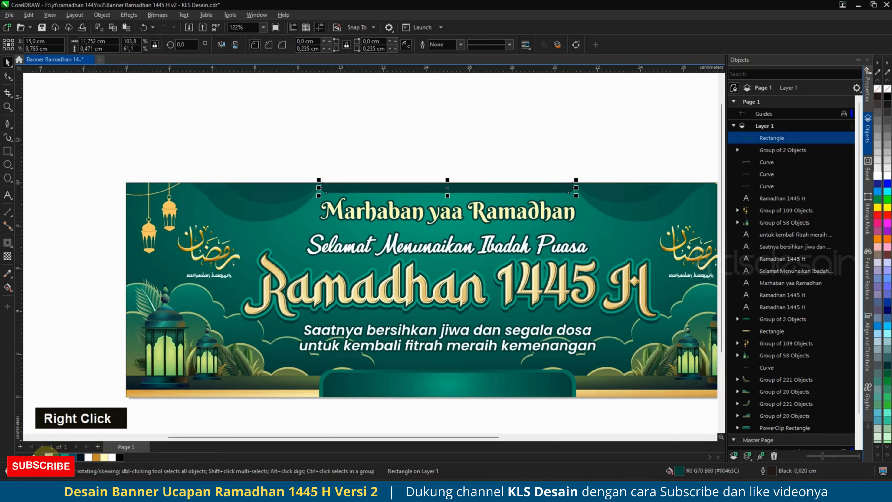
click(7, 258)
click(22, 45)
click(7, 62)
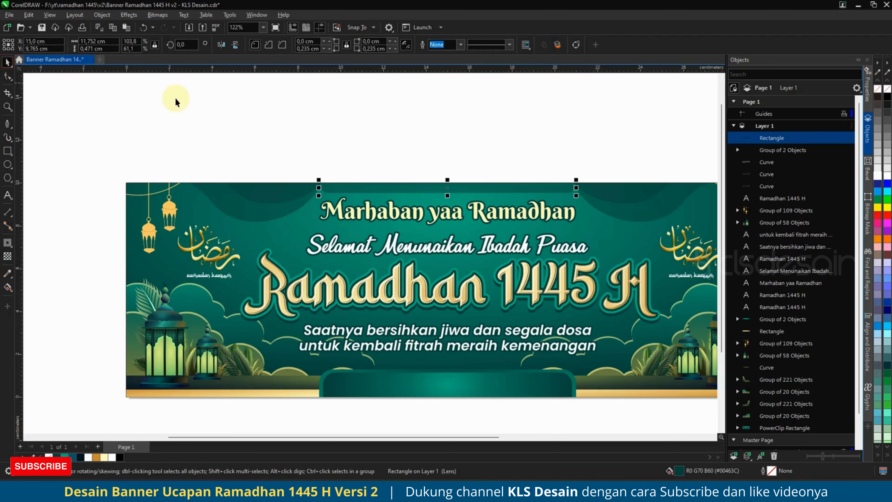
click(176, 96)
scroll(326, 153, down, 2)
scroll(330, 155, down, 1)
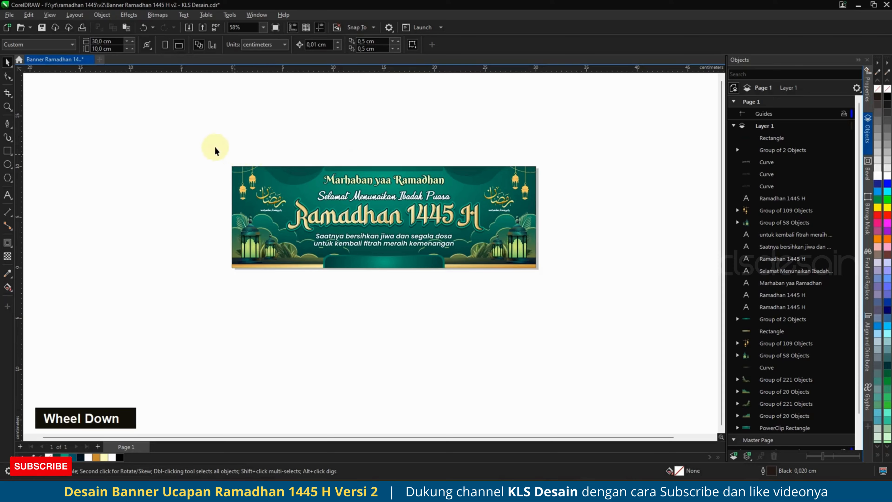
Zoom to the banner and drop a copy of the Marhaban yaa Ramadhan text onto the bottom tab.
drag(215, 150, 569, 295)
key(shift+F2)
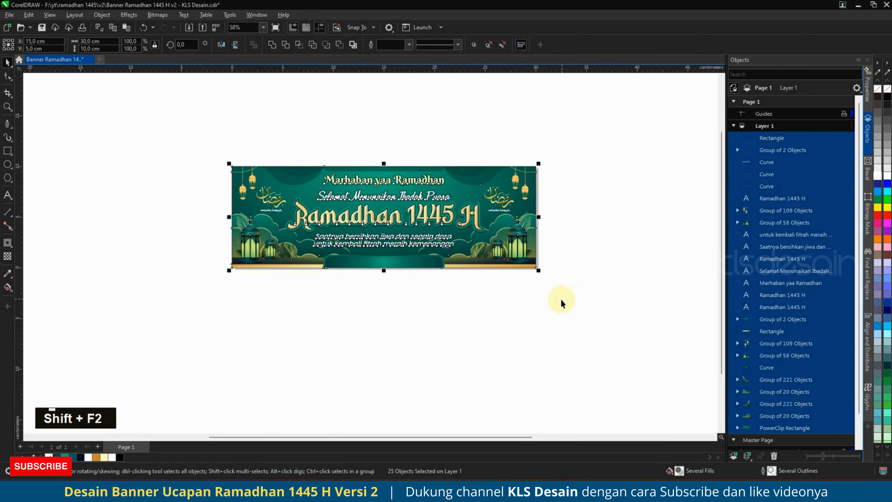
key(Escape)
click(446, 167)
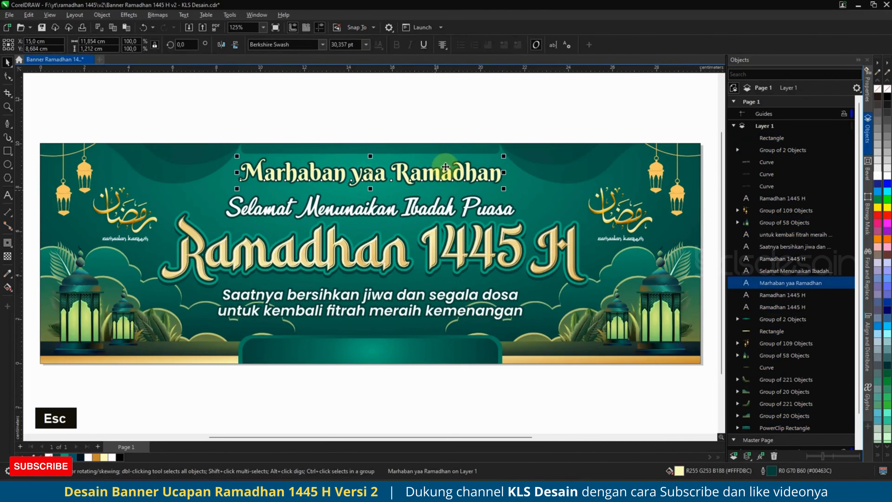
drag(454, 175, 464, 352)
shift+right_click(464, 352)
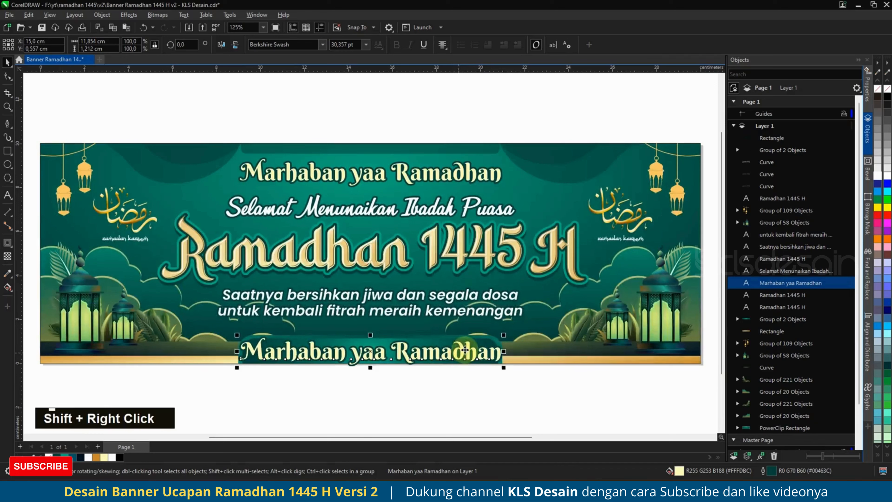
Retype the copied text in capitals as 'NAMA MUSHOLLA / MASJID'.
click(465, 350)
key(ctrl+a)
key(Caps_Lock)
text(NAMA)
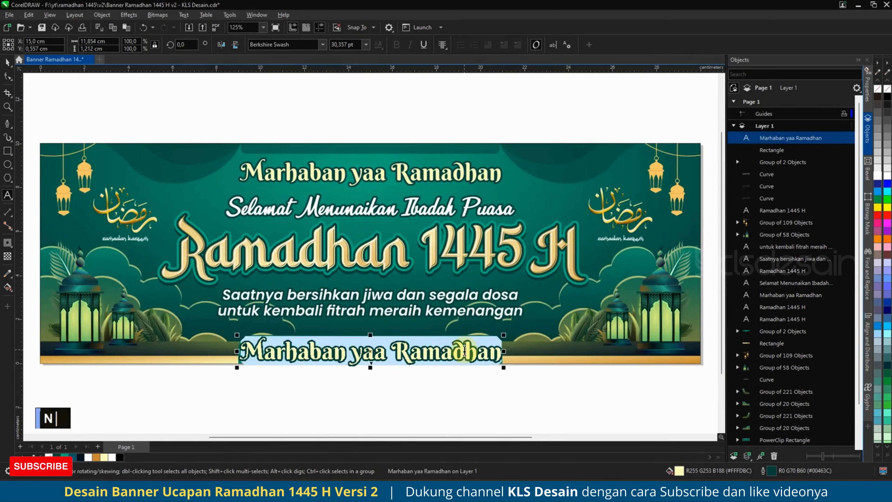
text( MUSHO)
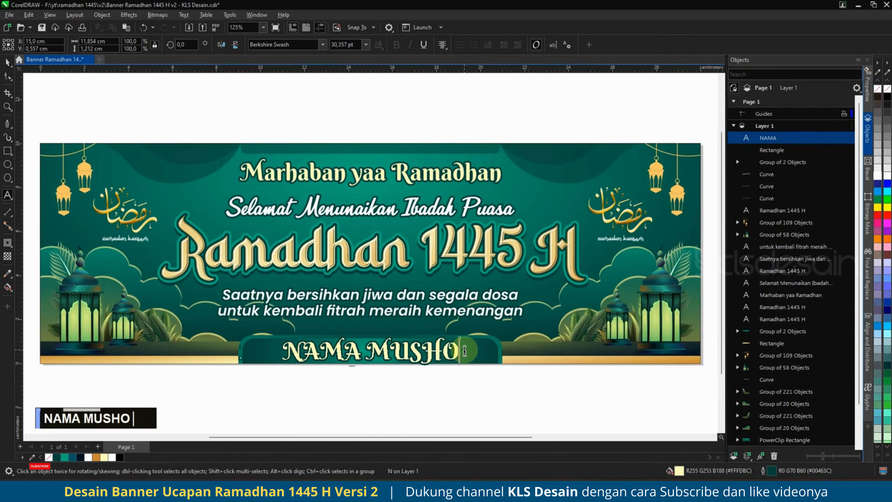
text(LLA / )
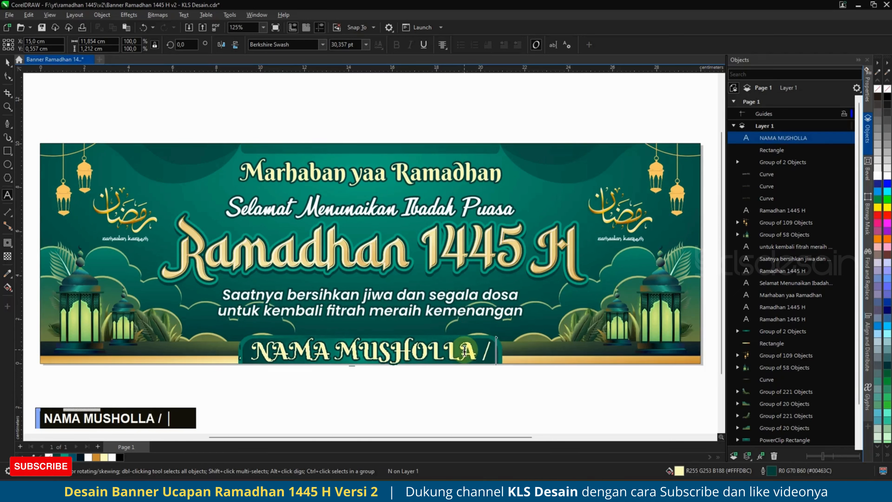
text(MASJID)
Set the label font to Poppins ExtraBold and shrink it to fit inside the bottom tab.
key(ctrl+a)
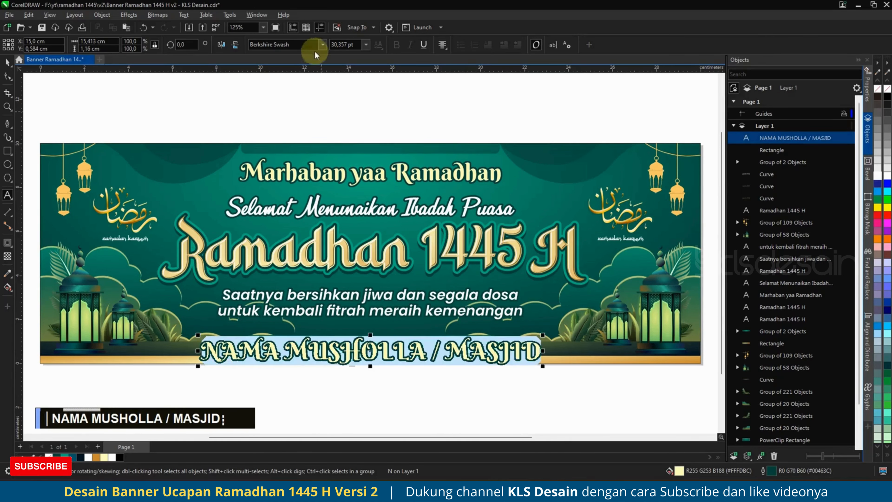
click(322, 45)
click(316, 72)
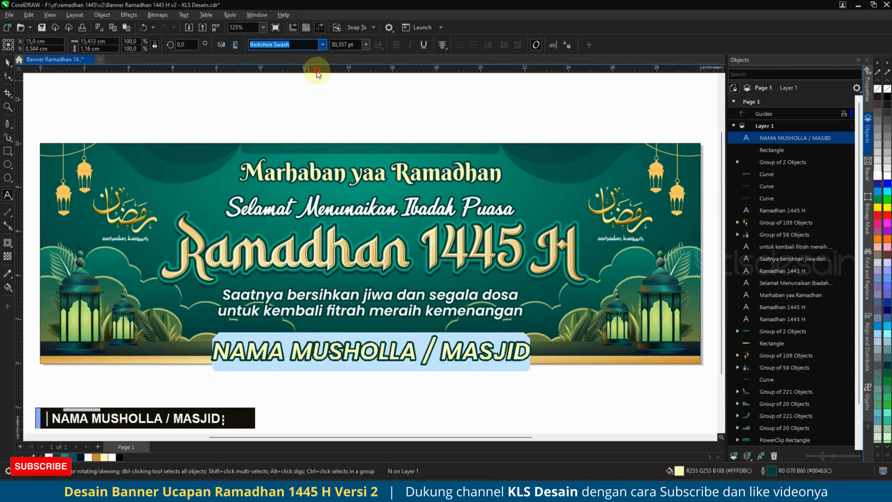
click(322, 44)
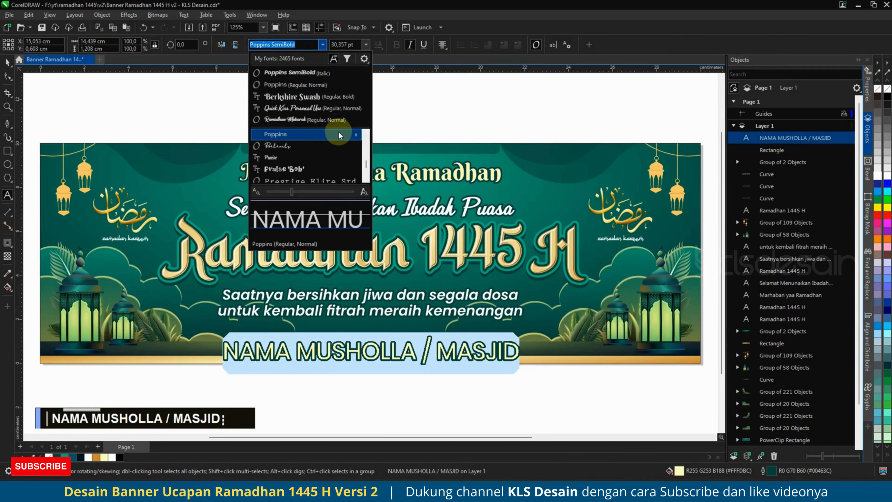
mouse_move(339, 134)
click(404, 310)
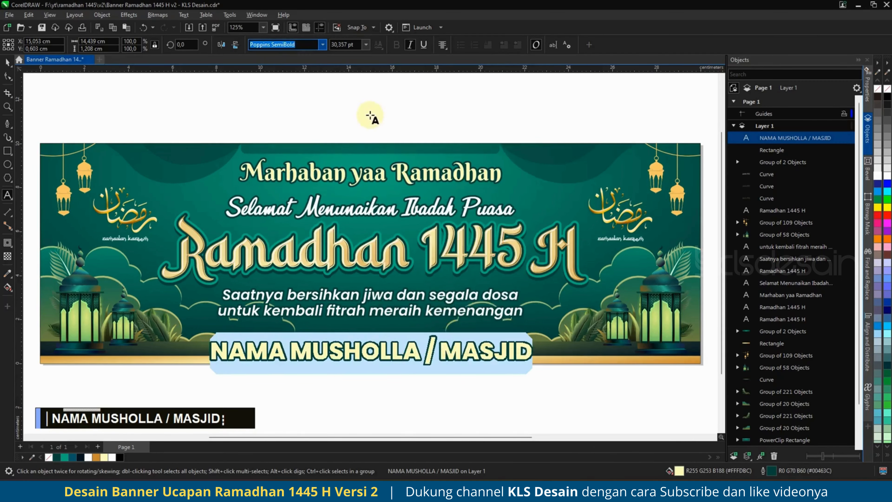
click(494, 353)
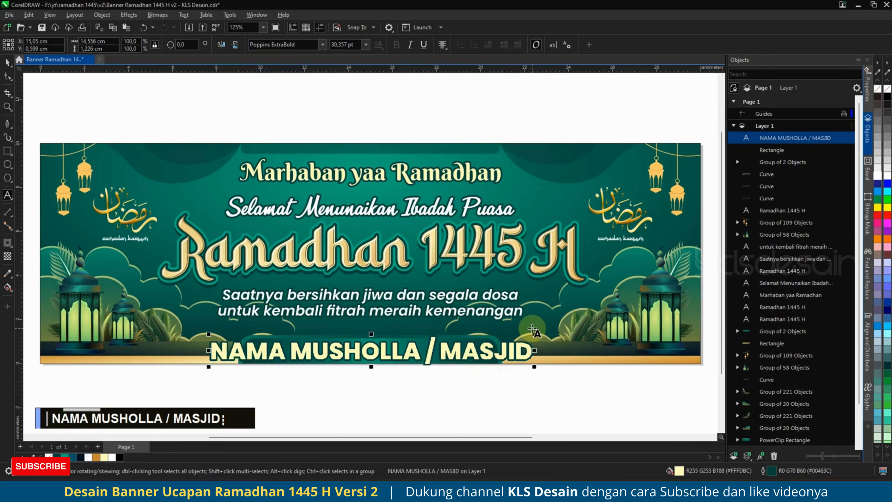
drag(533, 331, 488, 313)
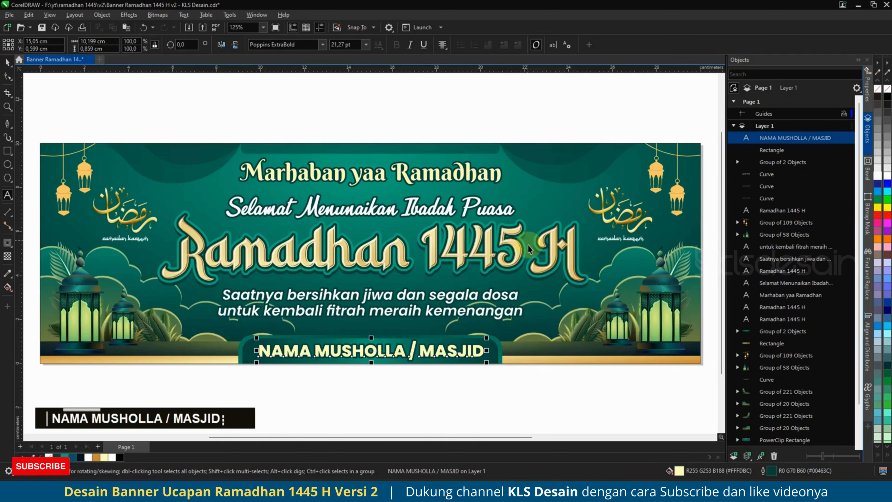
click(579, 283)
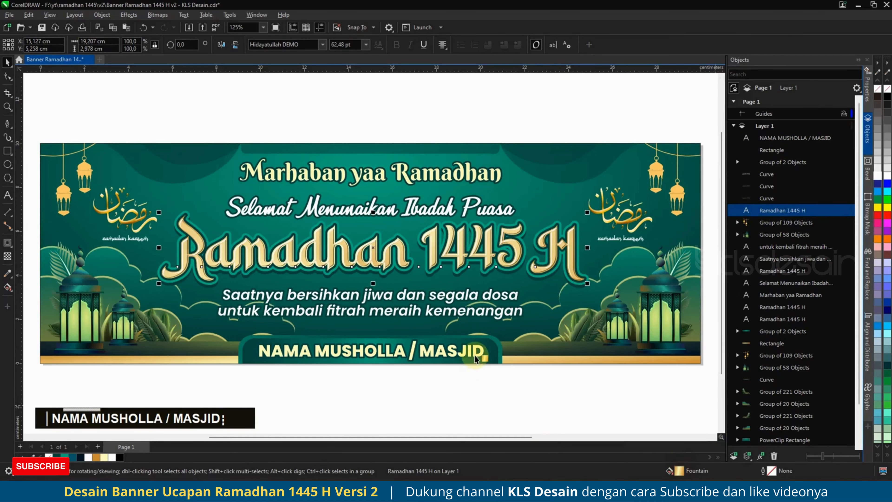
Deselect everything, zoom to fit the whole banner with F4, and preview it full screen with F9.
click(438, 384)
scroll(425, 360, down, 2)
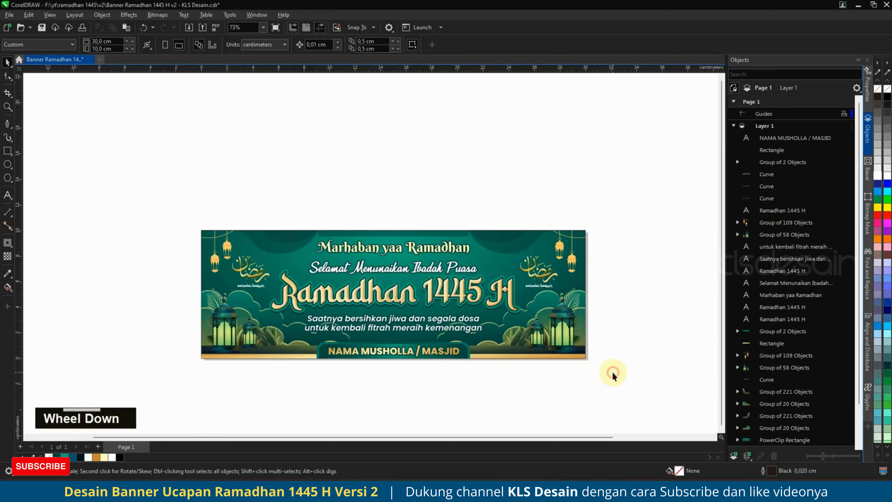
key(F4)
key(F9)
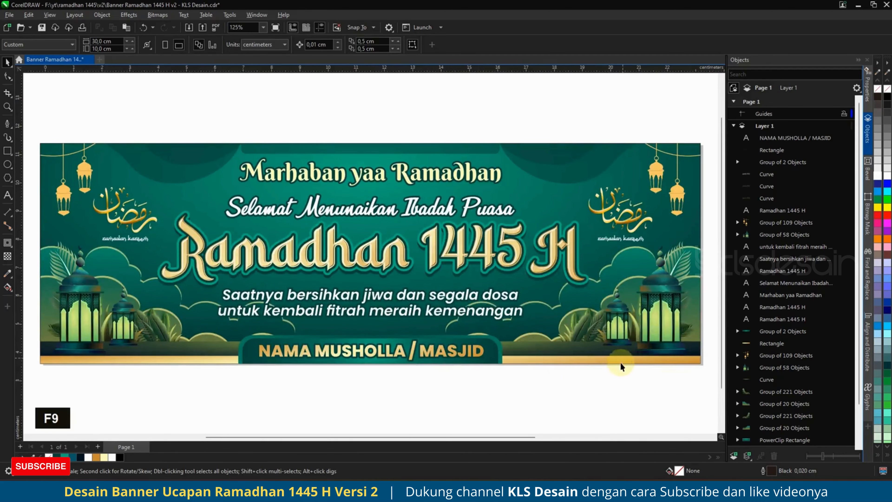